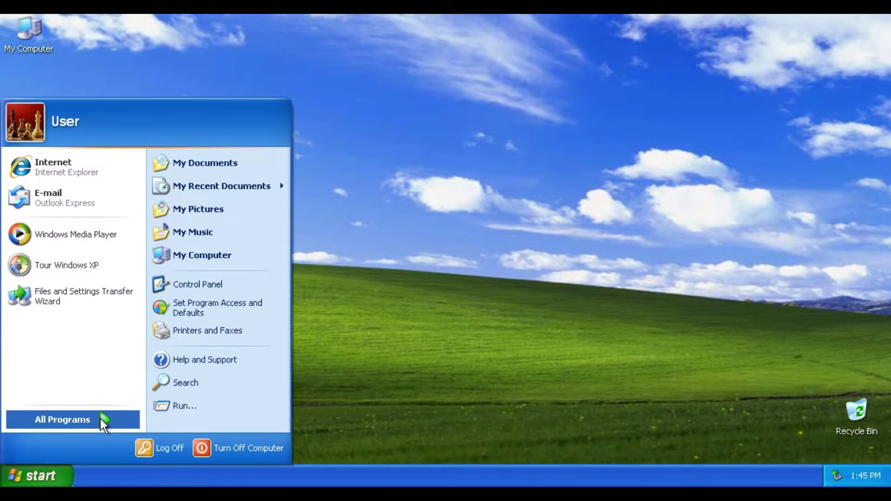
Open Paint from the Accessories programs and maximize its window.
click(100, 419)
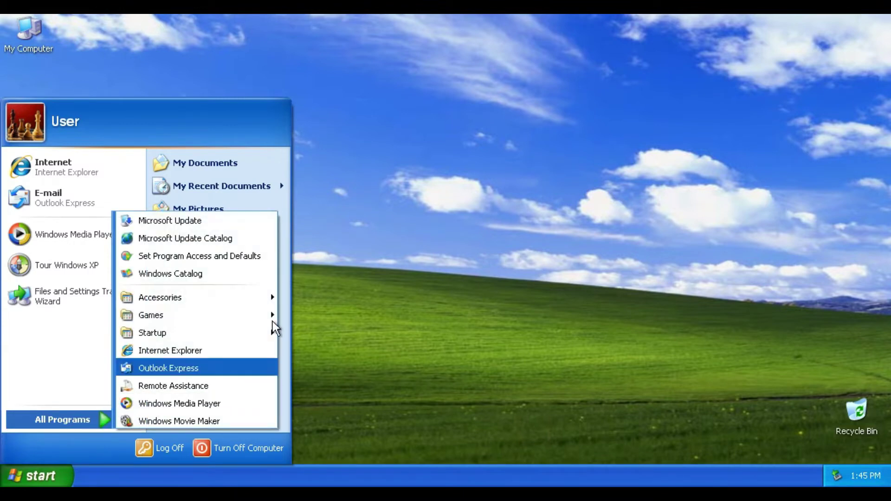
click(269, 297)
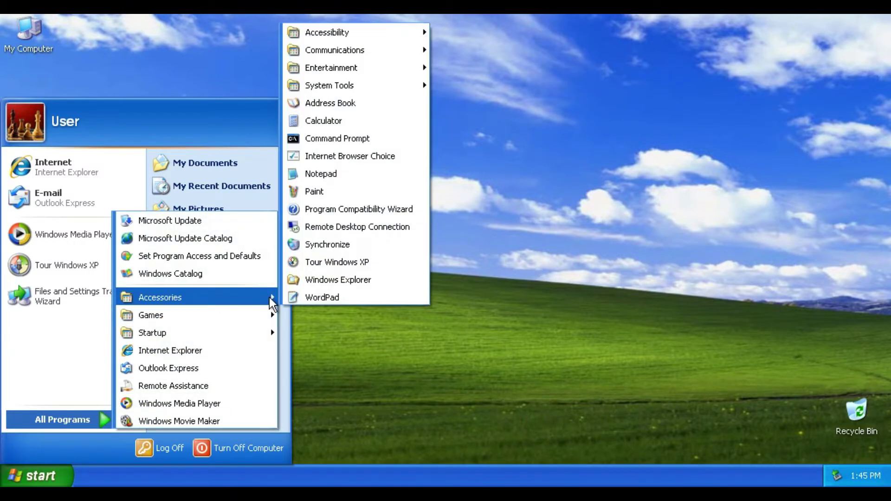
click(344, 197)
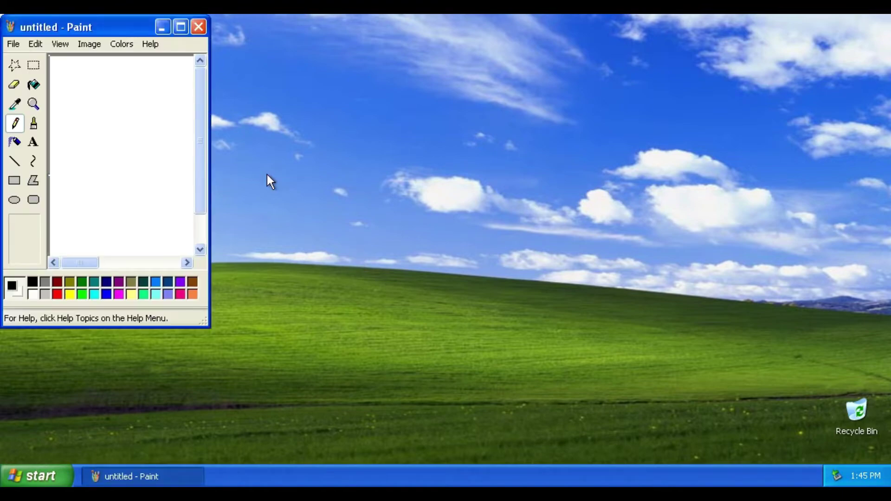
click(181, 28)
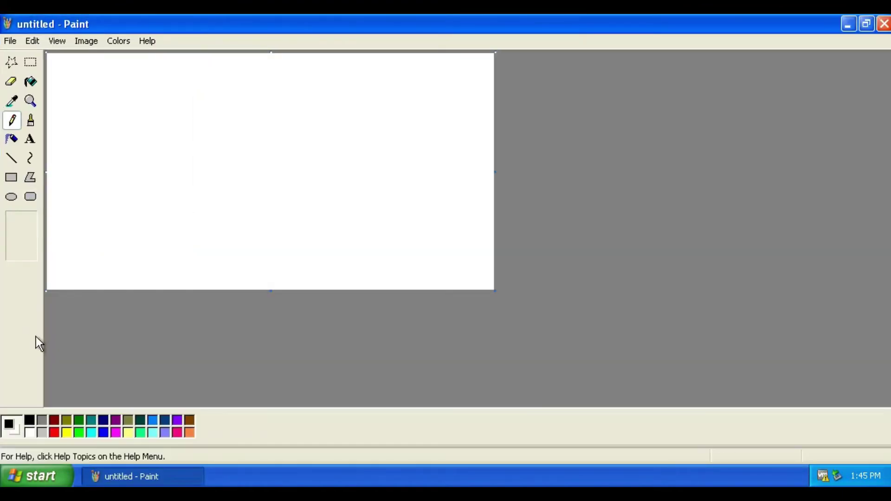
Paint a red smiley face with two dot eyes and a curved mouth in the canvas's upper-left area using the Brush.
click(57, 433)
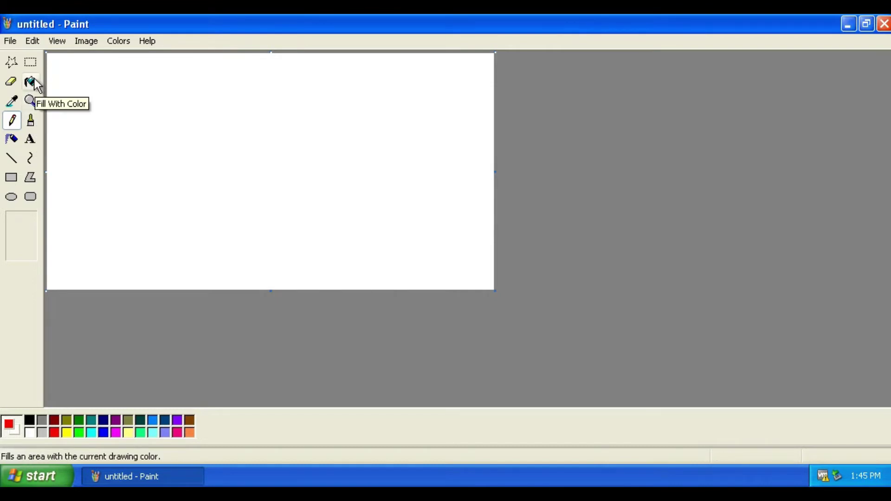
click(31, 121)
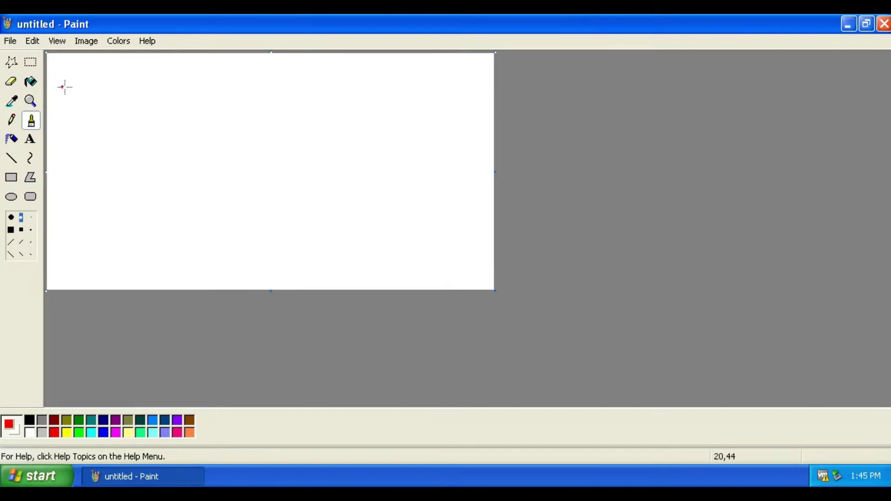
click(96, 103)
mouse_move(68, 116)
mouse_down()
mouse_move(141, 127)
mouse_move(153, 99)
mouse_up()
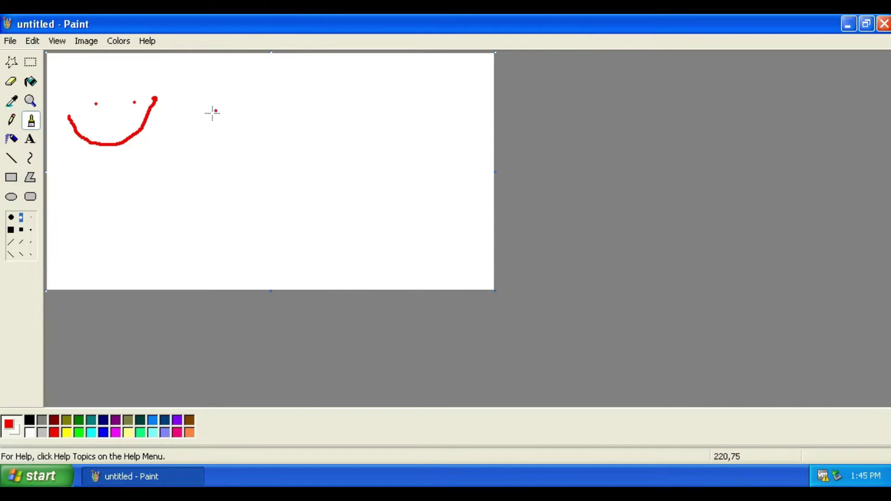
Paint the text "XP +10" in red brush strokes beside the smiley face.
drag(212, 112, 181, 141)
mouse_move(177, 110)
mouse_down()
mouse_move(238, 156)
mouse_move(241, 96)
mouse_move(253, 127)
mouse_move(232, 130)
mouse_up()
click(220, 136)
click(267, 131)
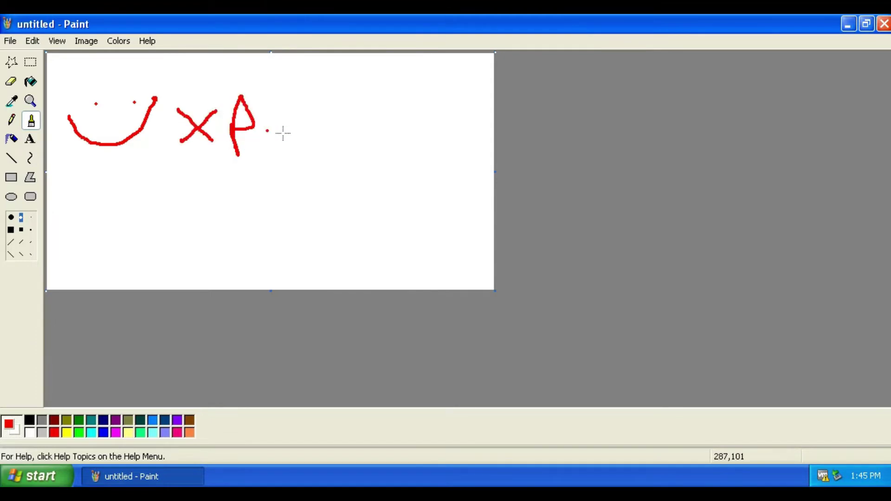
mouse_move(288, 128)
mouse_down()
mouse_move(308, 128)
mouse_move(294, 138)
mouse_move(327, 111)
mouse_move(328, 148)
mouse_move(315, 147)
mouse_move(346, 149)
mouse_up()
mouse_move(366, 111)
mouse_down()
mouse_move(360, 153)
mouse_move(390, 123)
mouse_move(362, 112)
mouse_up()
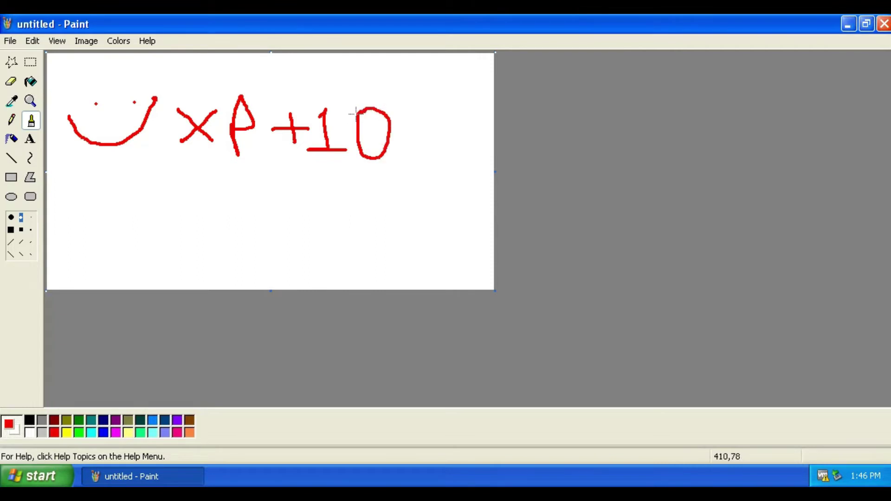
Fill the canvas background and the enclosed insides of the P and the 0 with cyan.
click(31, 81)
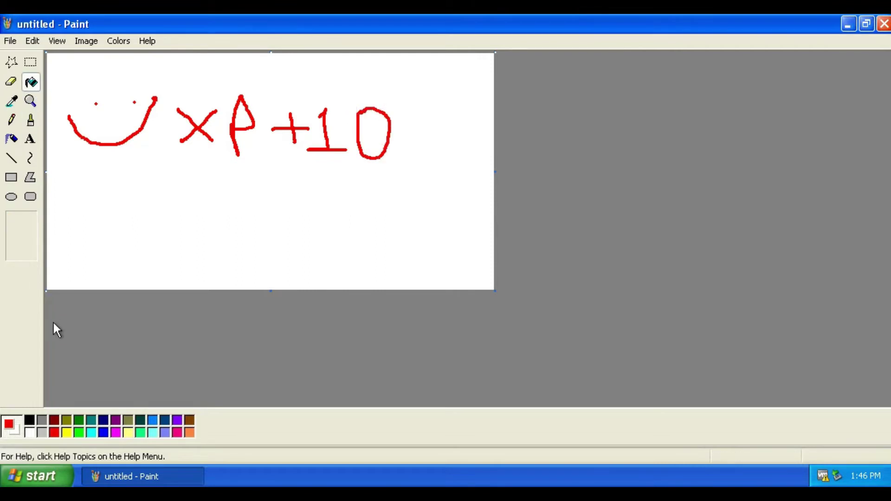
click(93, 433)
click(91, 211)
click(244, 118)
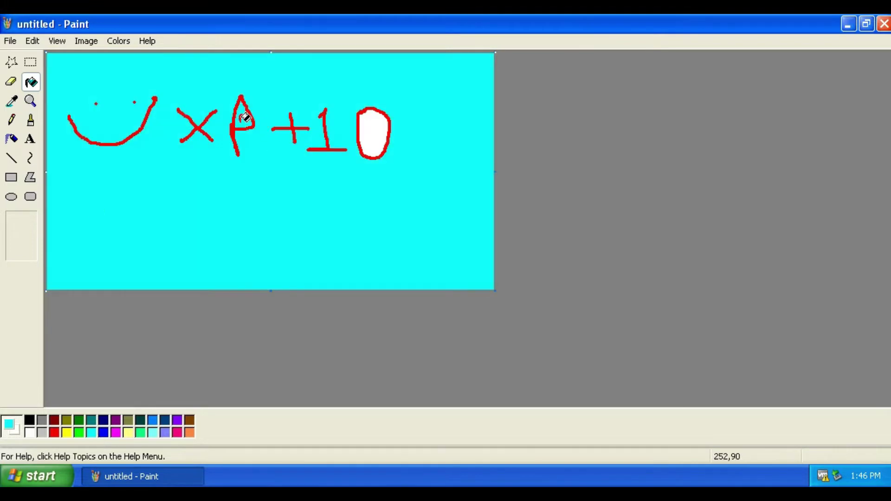
click(380, 137)
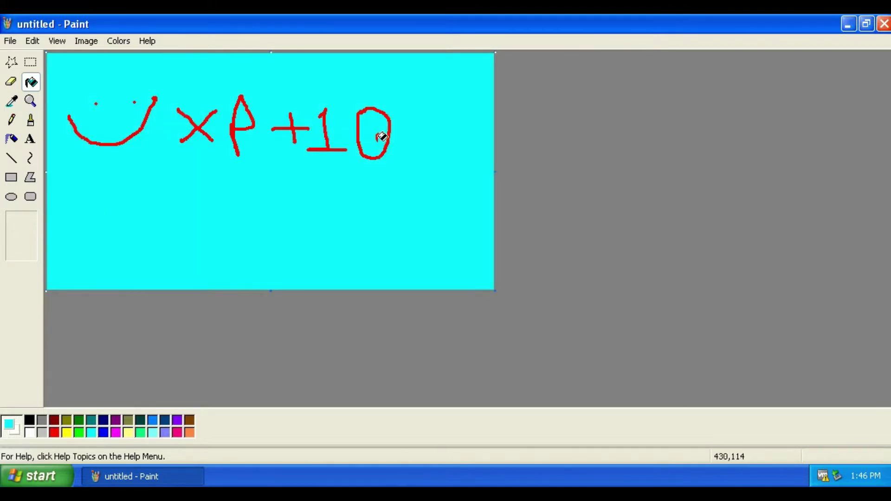
Save the drawing to the Desktop as "untitled" in 24-bit Bitmap format and close Paint.
click(11, 41)
mouse_move(32, 41)
click(28, 85)
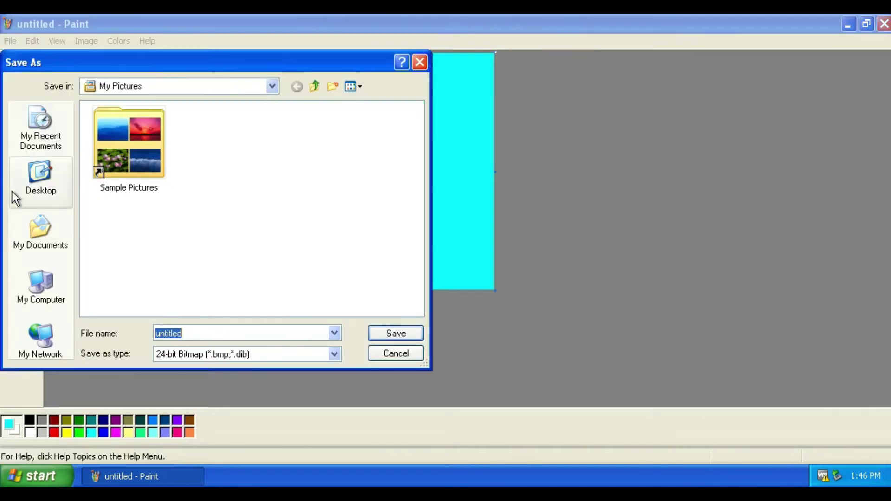
click(50, 287)
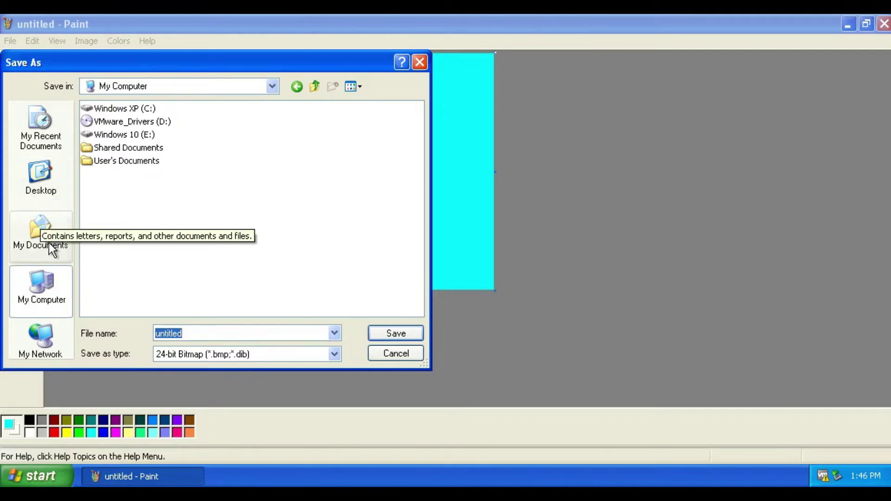
click(41, 173)
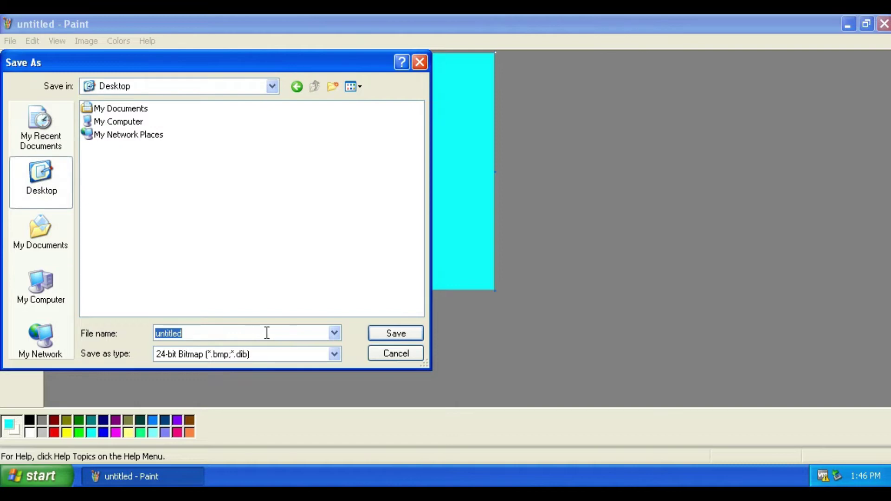
click(390, 334)
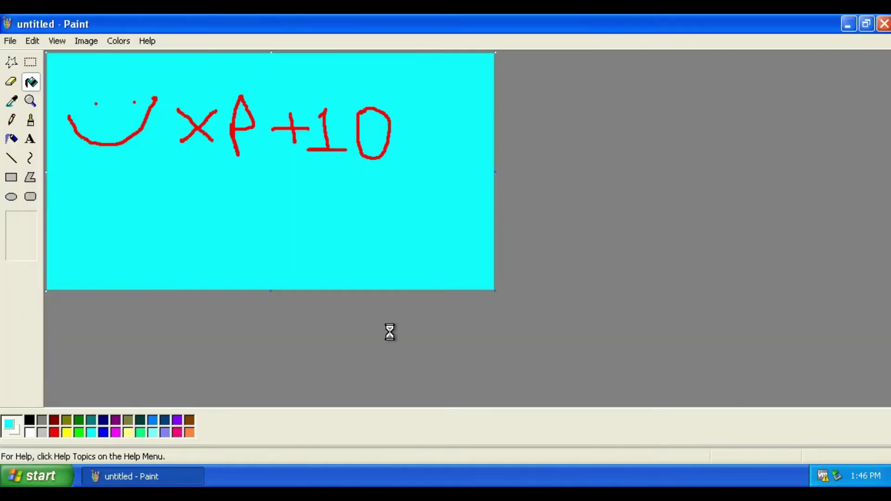
click(884, 24)
View the animated Windows XP Tour, skipping its intro, and exit from the topic selection page.
click(56, 474)
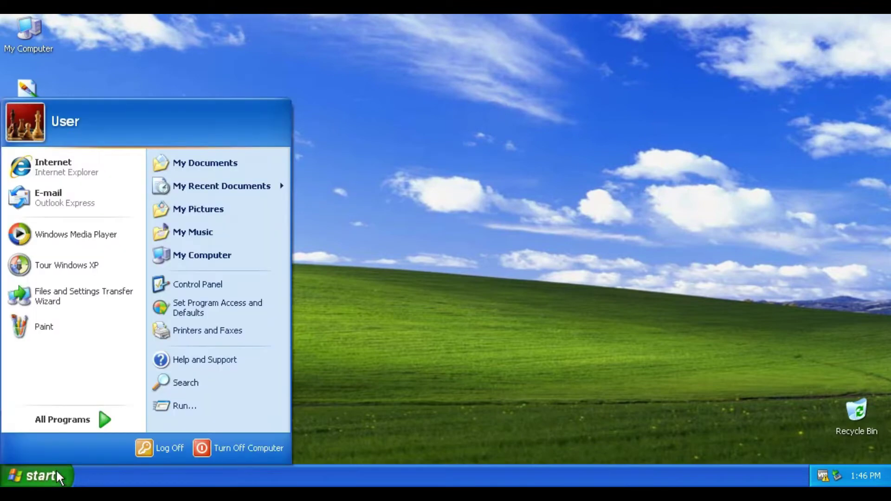
click(68, 421)
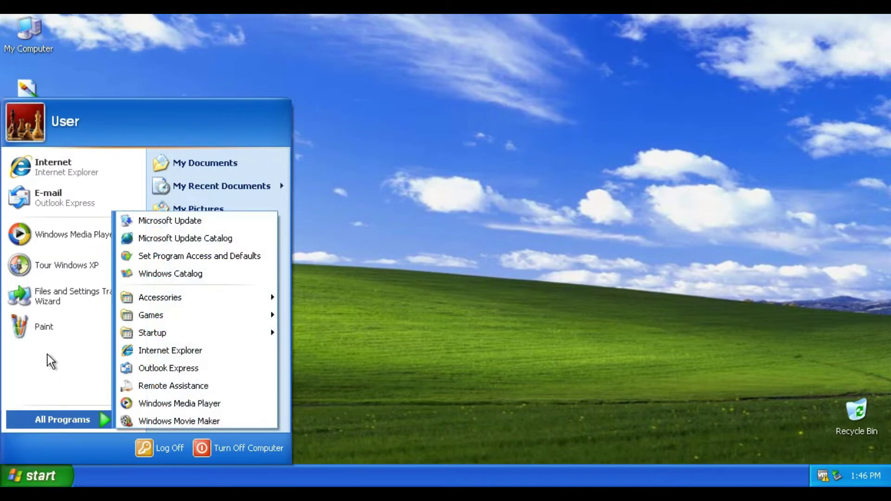
click(42, 269)
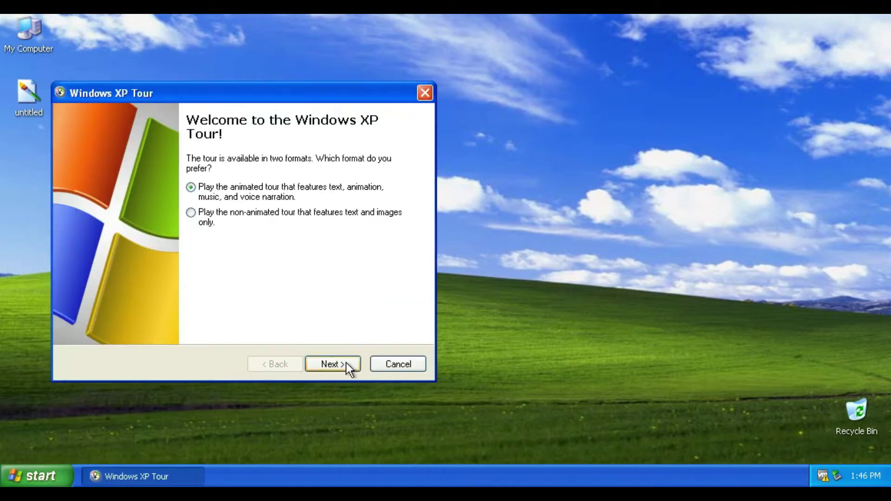
click(347, 364)
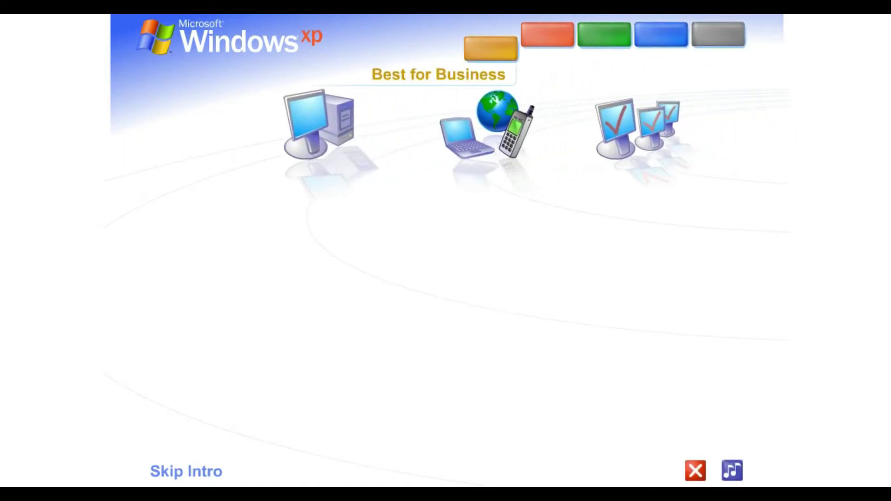
click(183, 473)
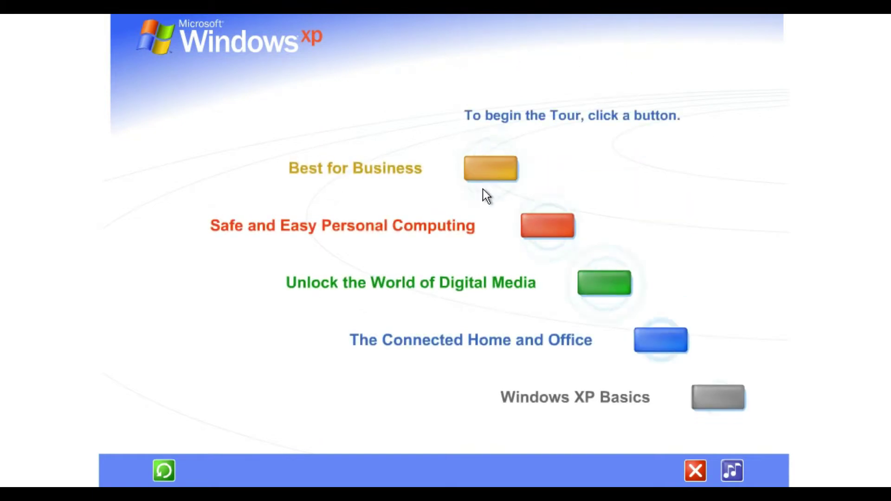
click(696, 471)
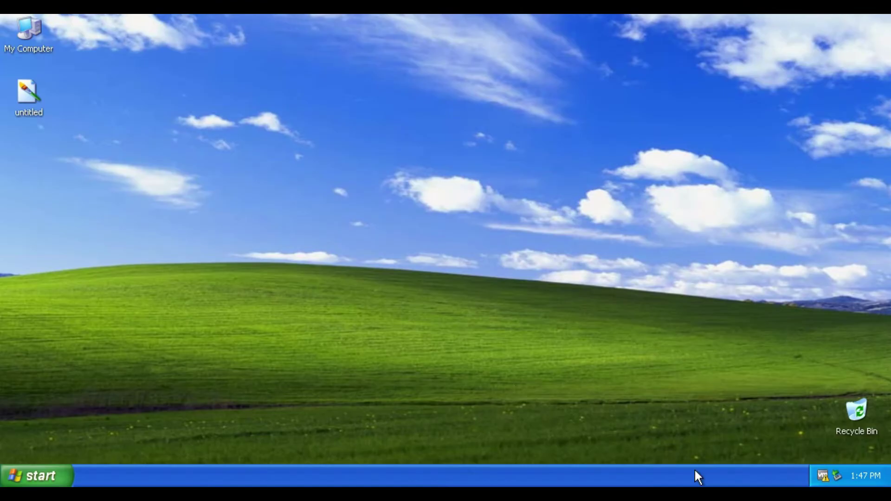
Open Notepad and write "I dualbooted XP and 10!" in the blank document.
click(45, 469)
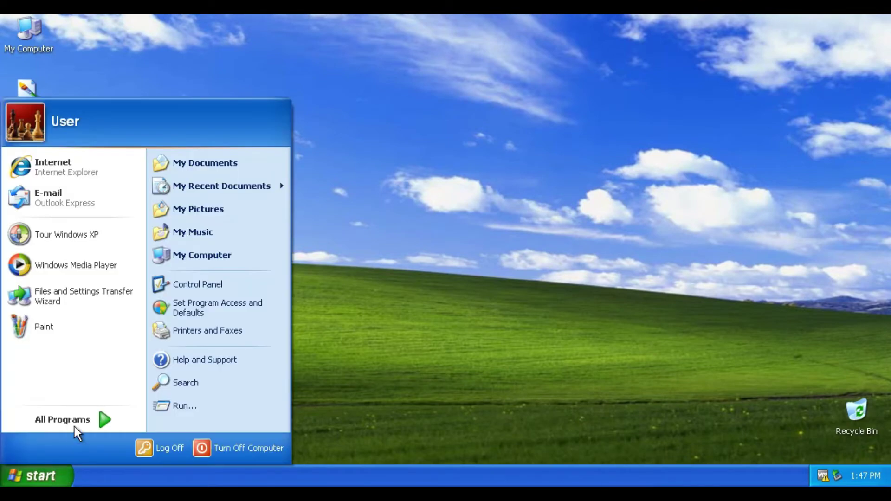
mouse_move(74, 421)
mouse_move(169, 294)
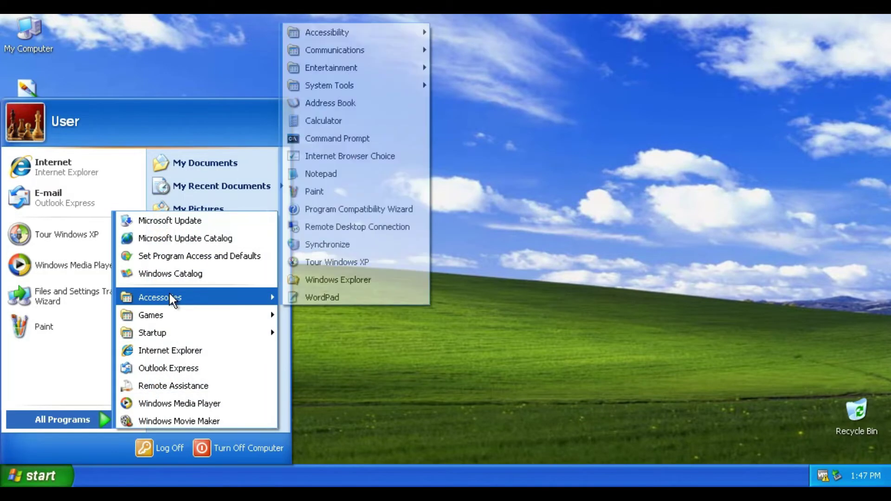
click(344, 176)
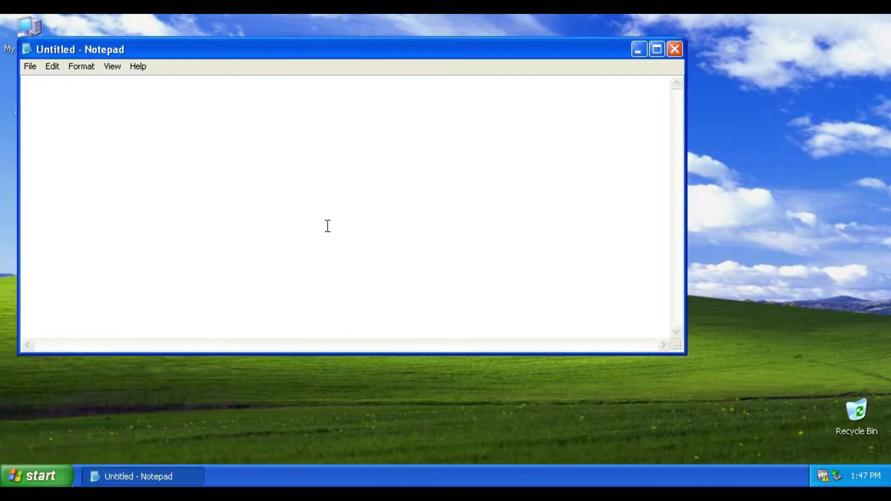
text(I c)
text(dual)
text(boote)
text(d XP and 10!)
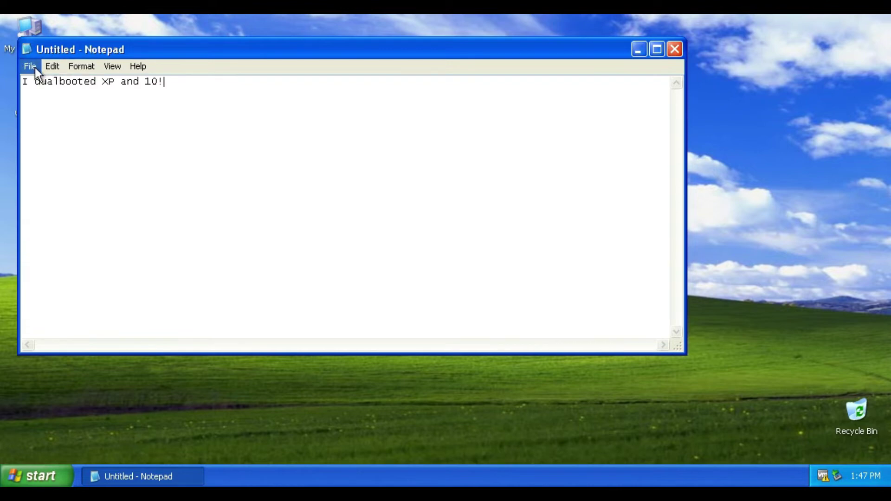
Save the note to the Desktop as a text document named "the truth" and close Notepad.
click(31, 67)
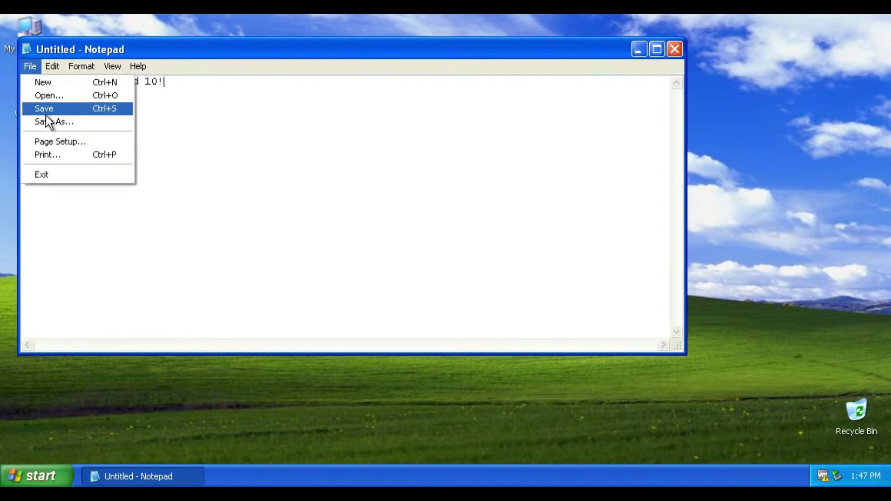
click(45, 112)
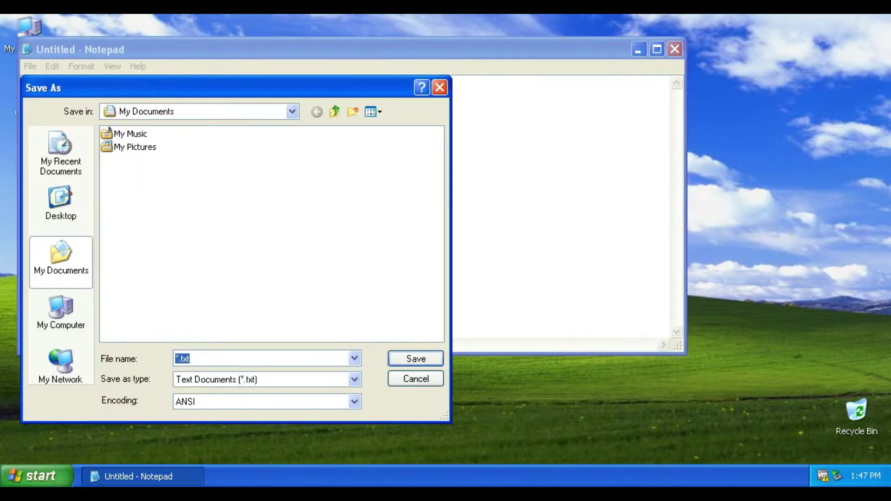
text(the truth)
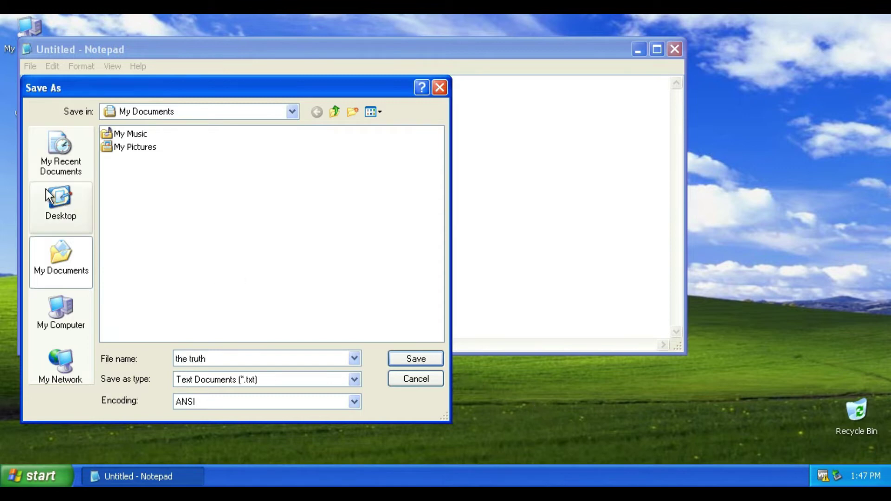
click(60, 199)
click(407, 360)
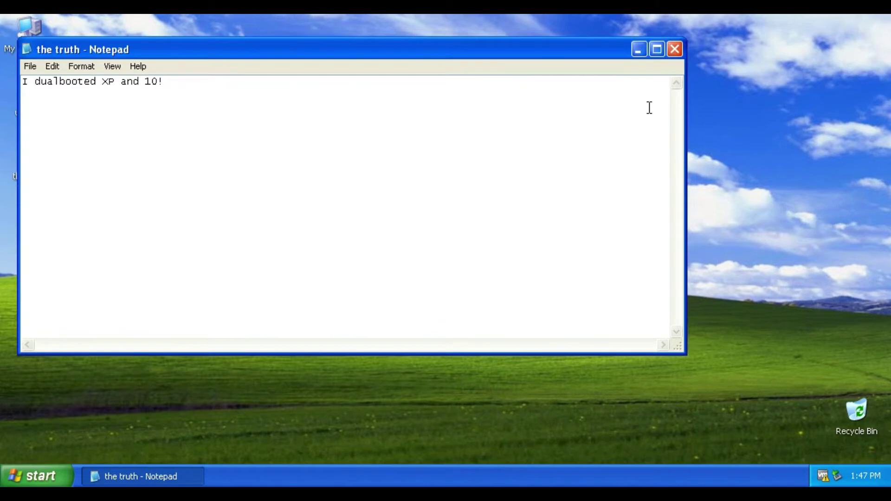
click(674, 49)
key(alt+F4)
Open Windows Media Player and complete its first-run setup with the default privacy and file type options.
click(59, 473)
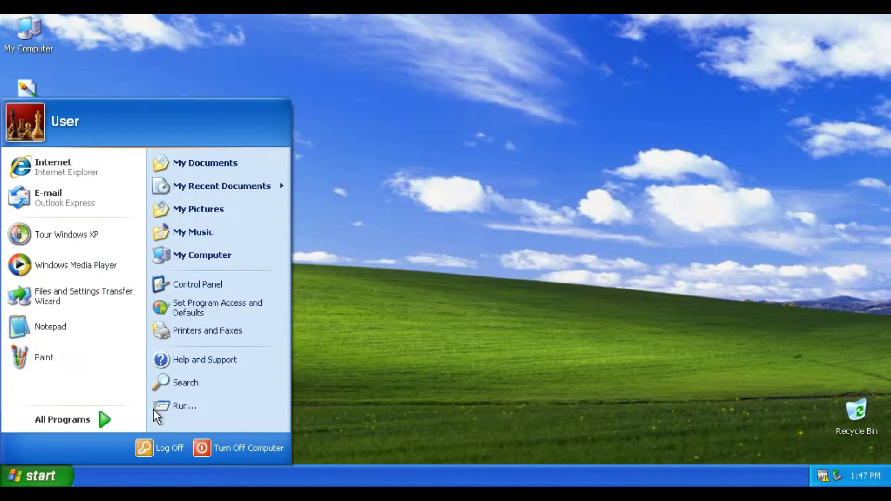
mouse_move(97, 422)
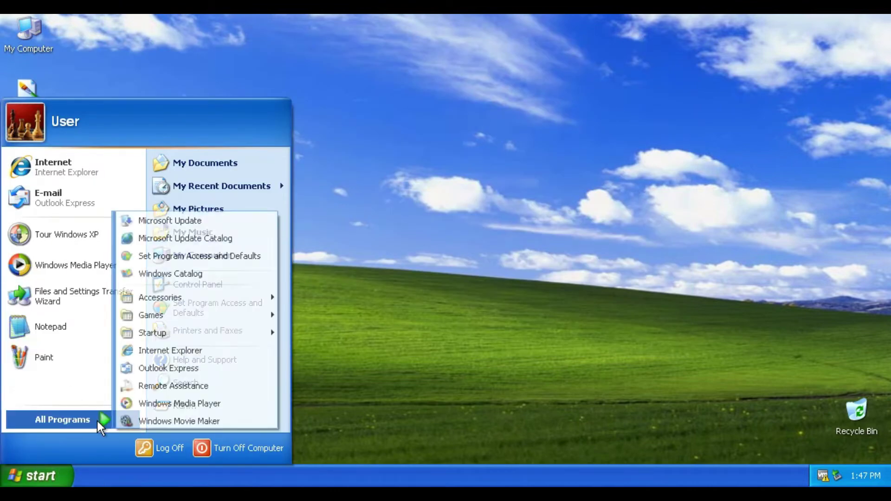
click(154, 408)
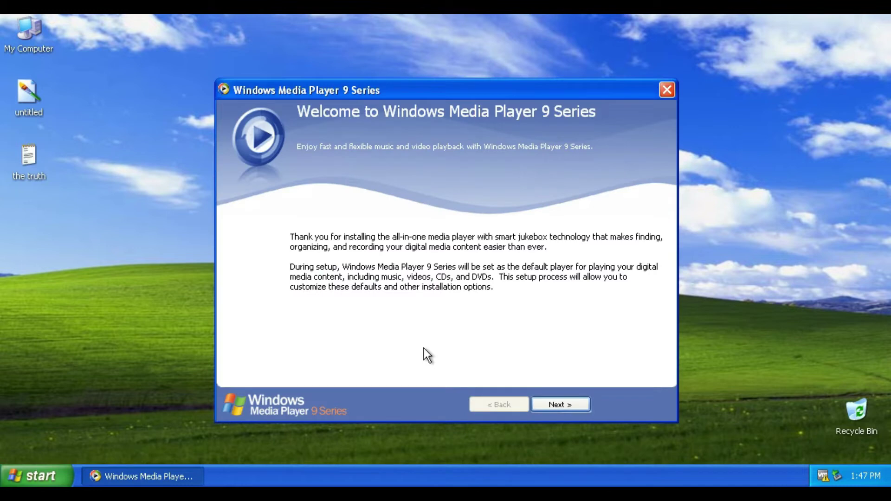
click(579, 411)
click(575, 408)
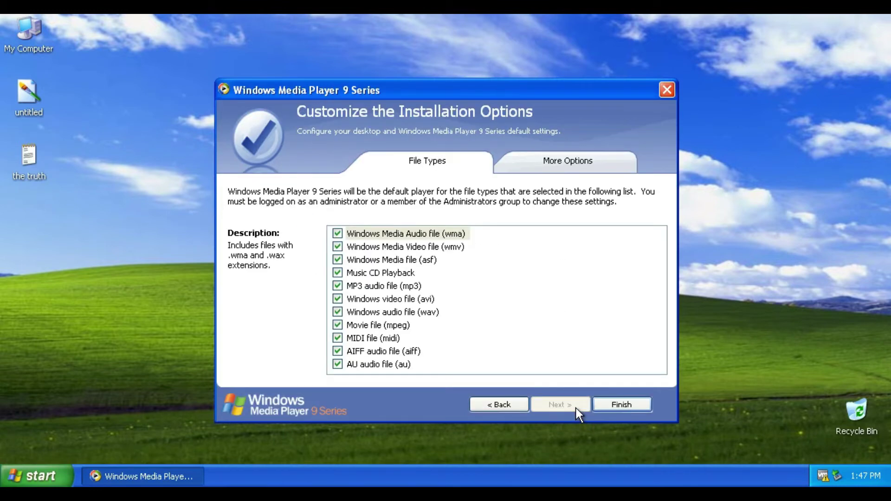
click(619, 408)
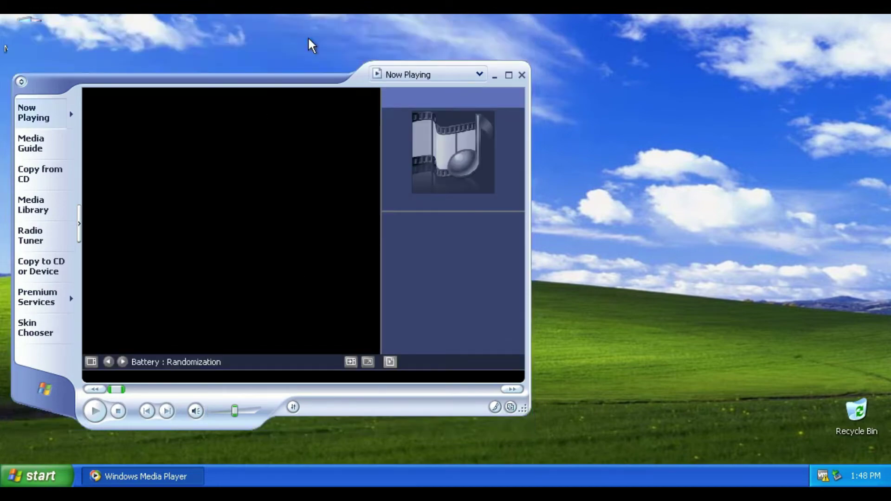
Close Windows Media Player, try to launch Windows Movie Maker and dismiss its error dialog.
drag(310, 39, 256, 71)
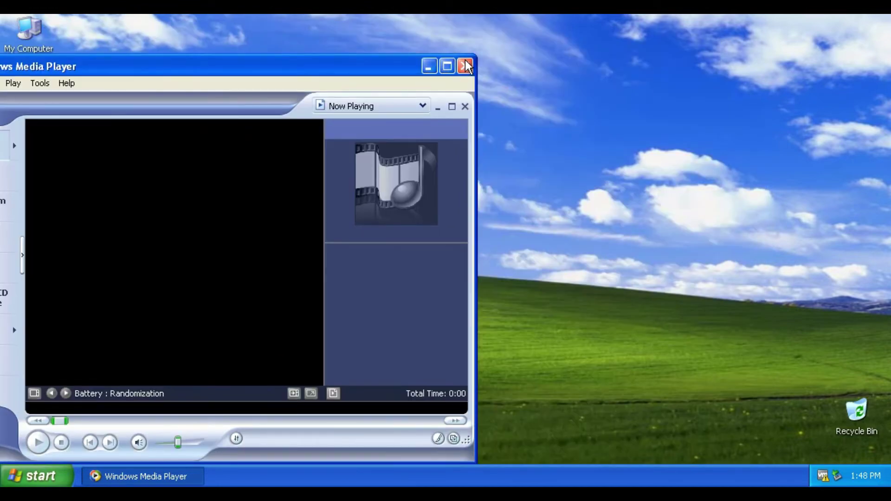
click(465, 66)
click(52, 470)
mouse_move(90, 420)
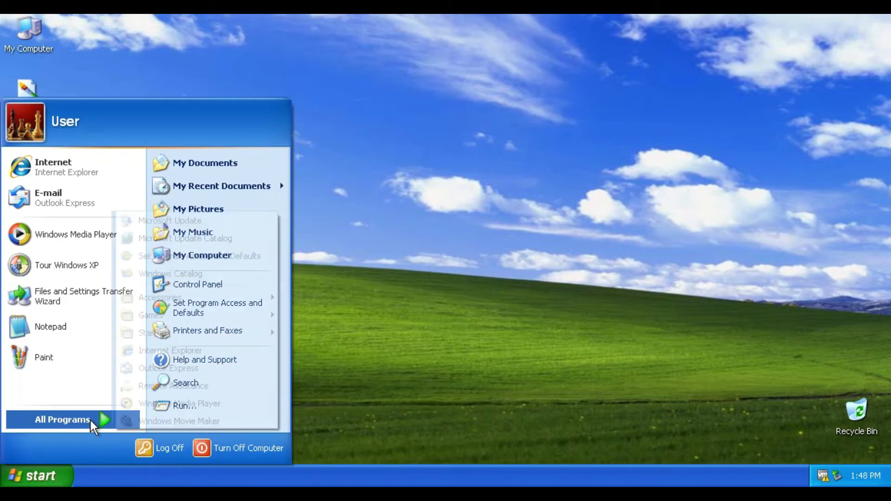
click(167, 420)
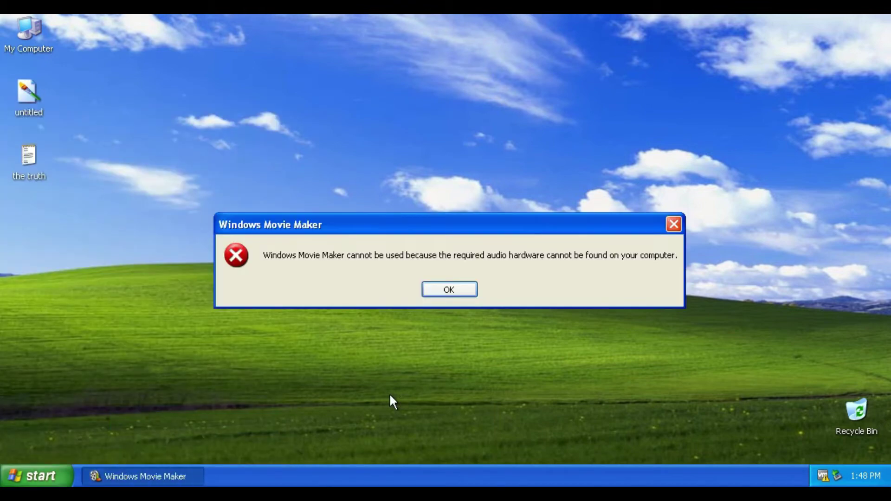
click(470, 289)
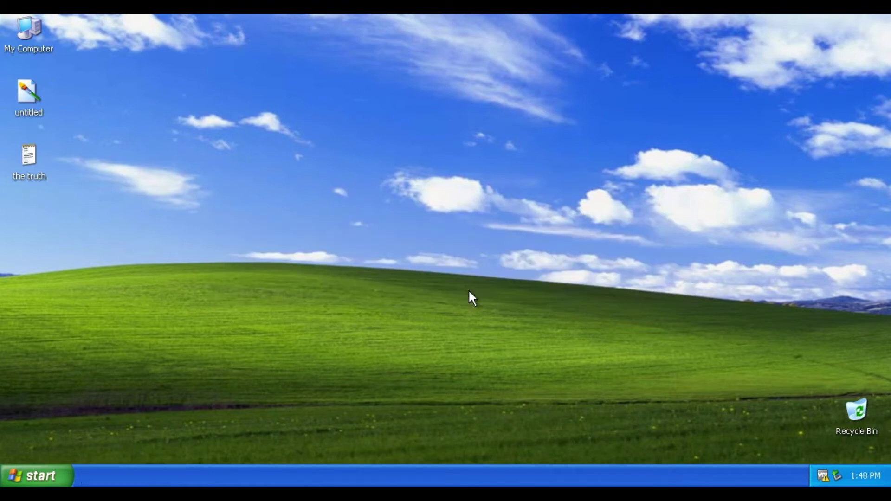
Turn off Windows XP and power the "Windows 10 and XP Dualboot" virtual machine back on.
click(58, 474)
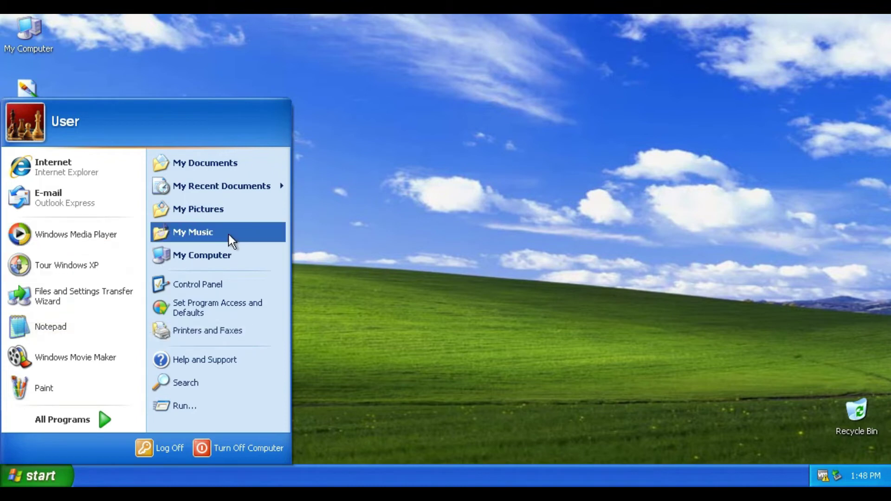
click(254, 455)
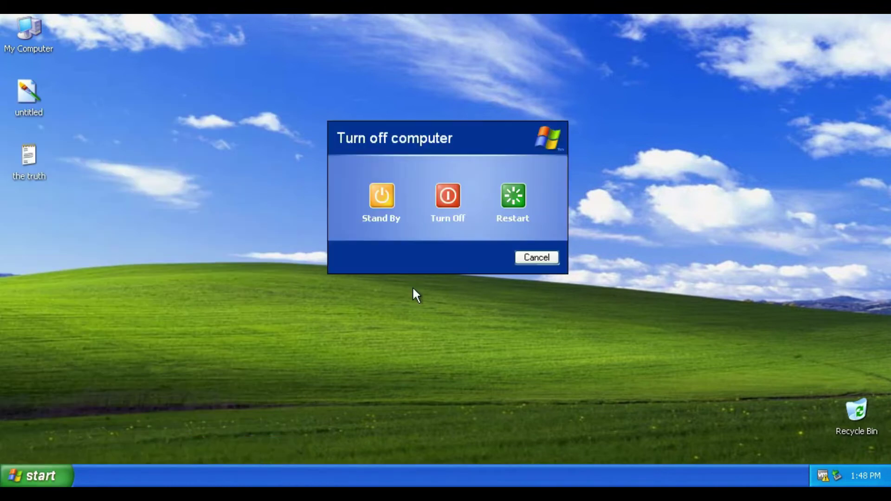
click(448, 197)
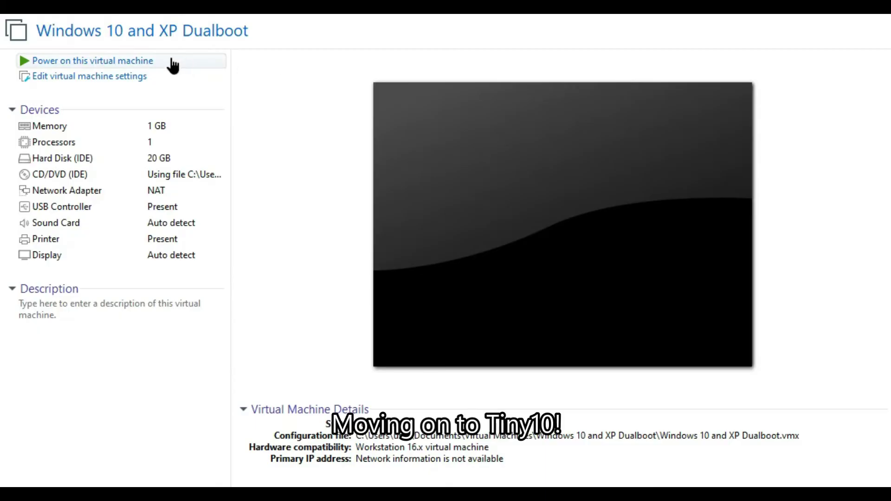
click(169, 61)
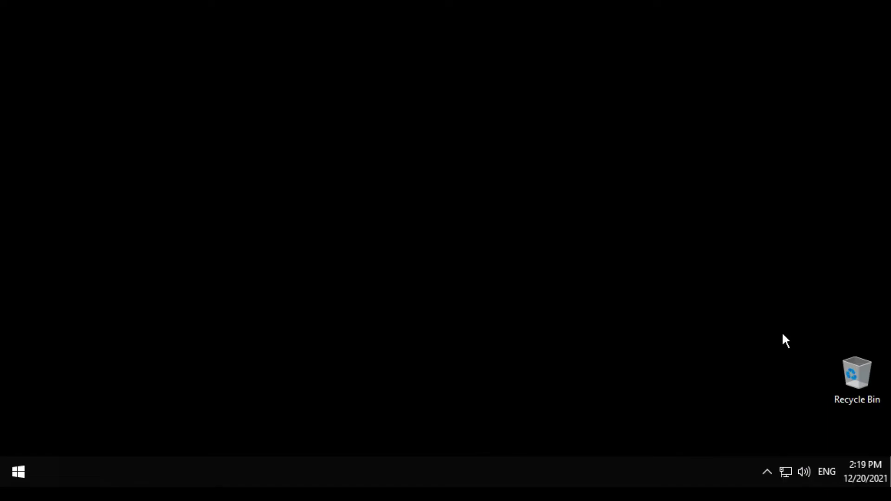
Mute the Windows 10 system sound.
click(807, 480)
click(644, 435)
click(369, 373)
drag(413, 227, 246, 83)
Open File Explorer and browse the Windows XP (D:) drive to Documents and Settings, User, Desktop.
key(super+e)
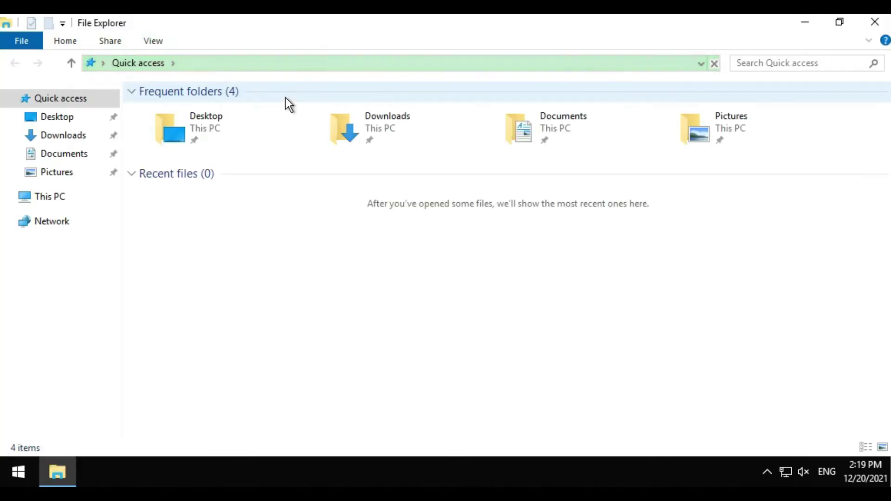
click(45, 198)
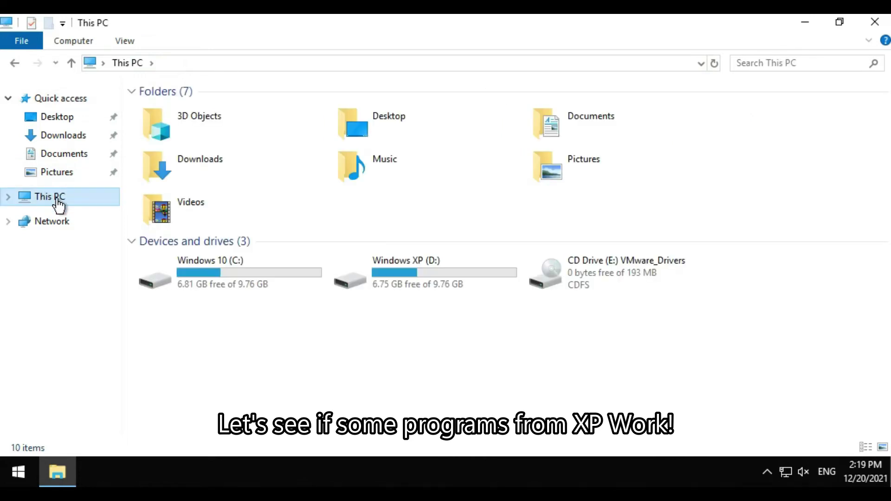
double_click(414, 273)
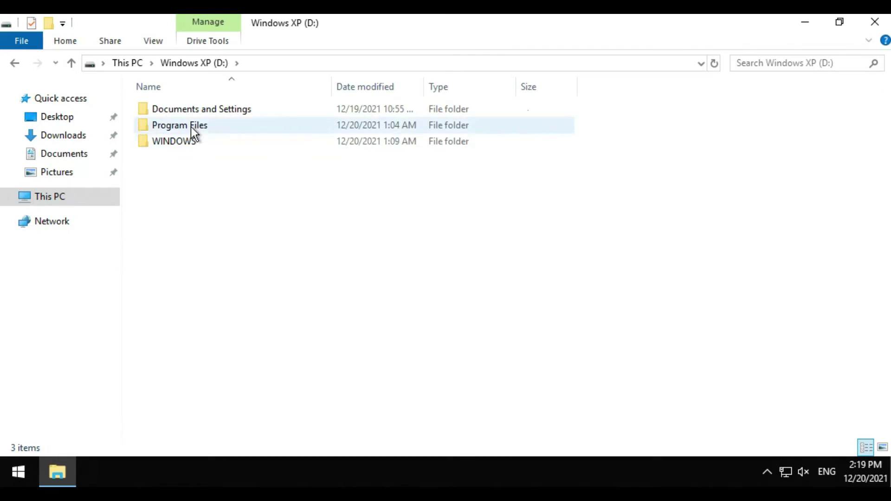
click(193, 111)
double_click(191, 108)
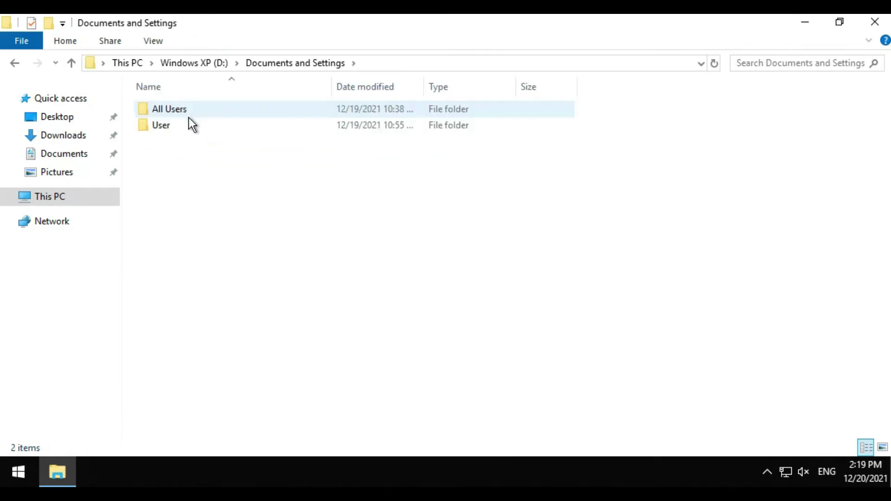
click(189, 123)
double_click(189, 123)
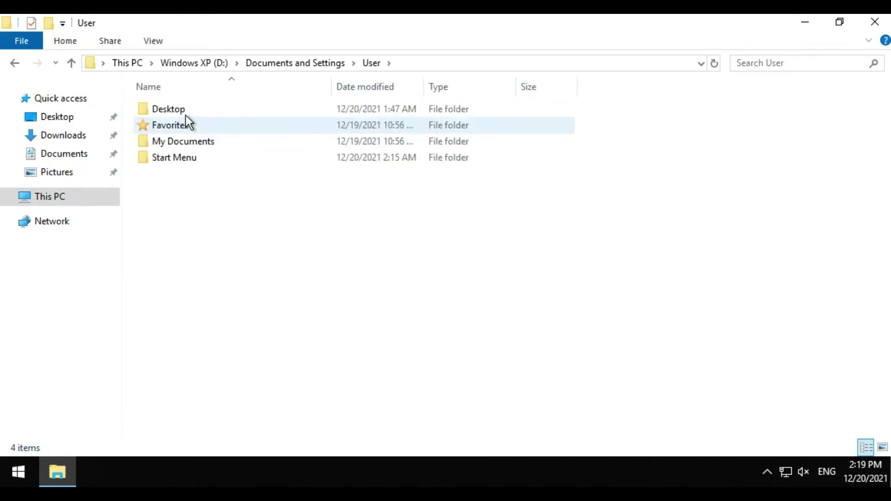
double_click(185, 114)
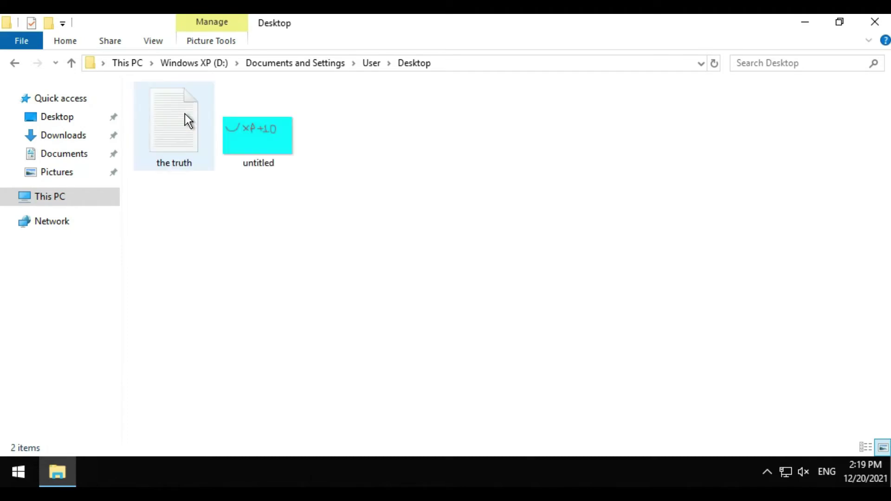
Open the note "the truth", add a second line "And this document was opened on Windows 10!" and close Notepad.
double_click(186, 114)
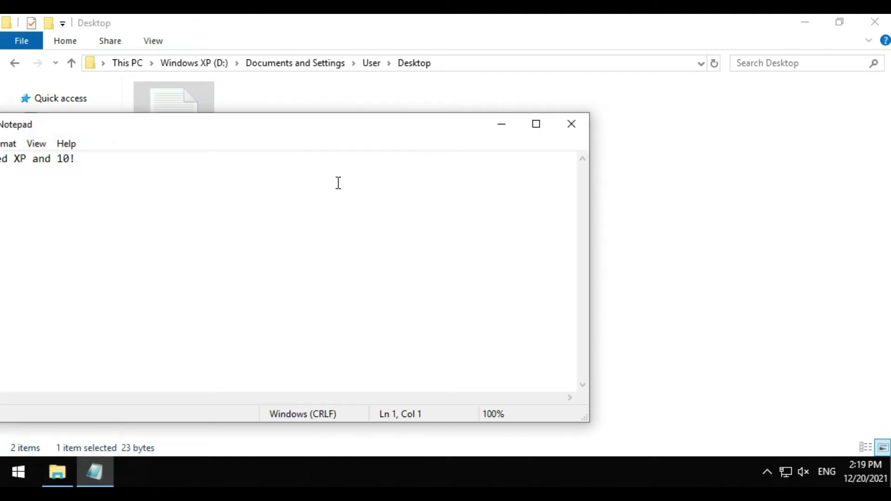
drag(298, 121, 430, 116)
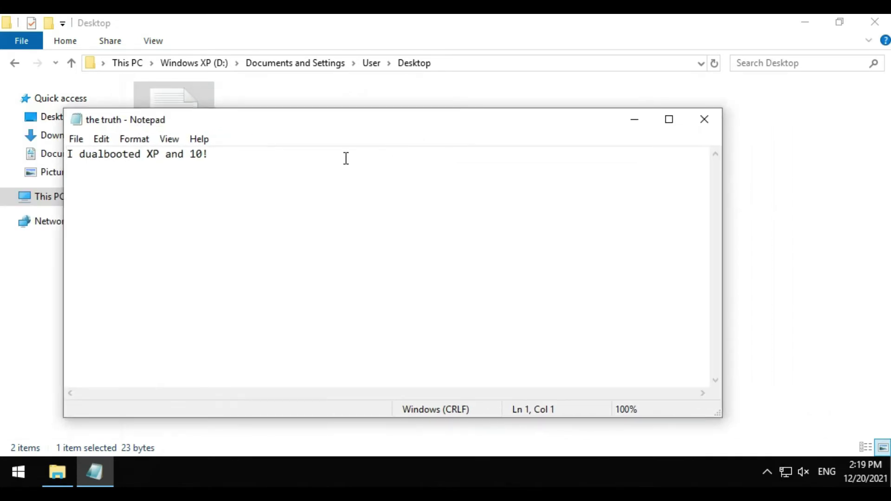
key(Return)
text(And this document was)
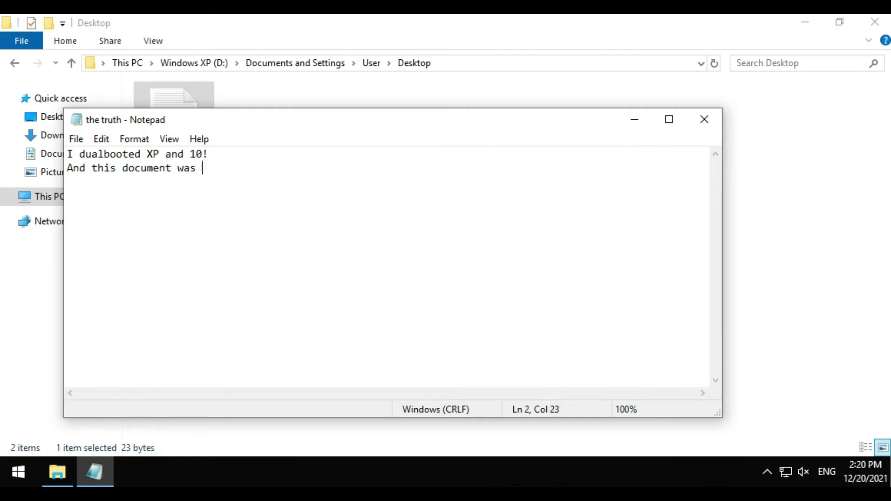
text( opened on WI)
key(BackSpace)
key(BackSpace)
text(WIn)
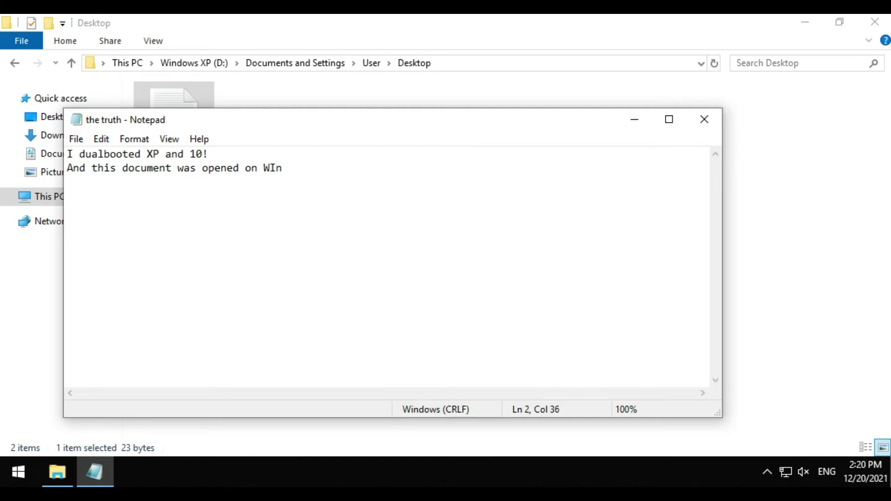
text(dndows 10!)
click(704, 120)
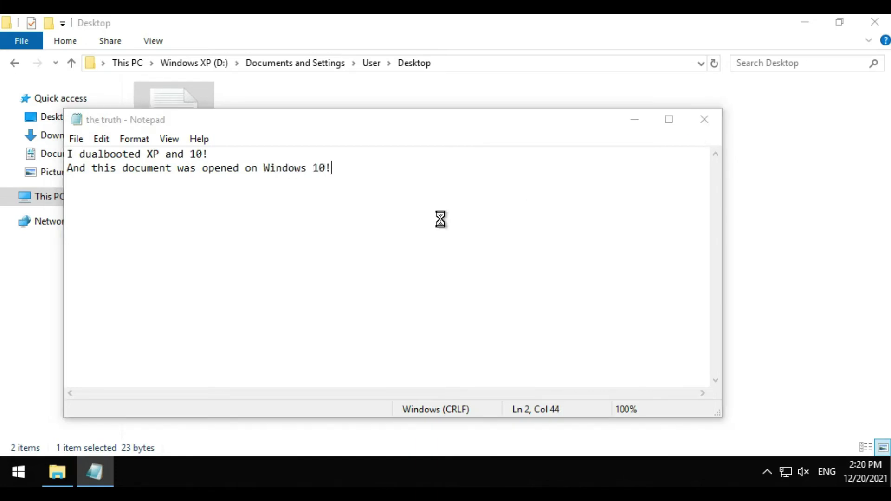
click(409, 252)
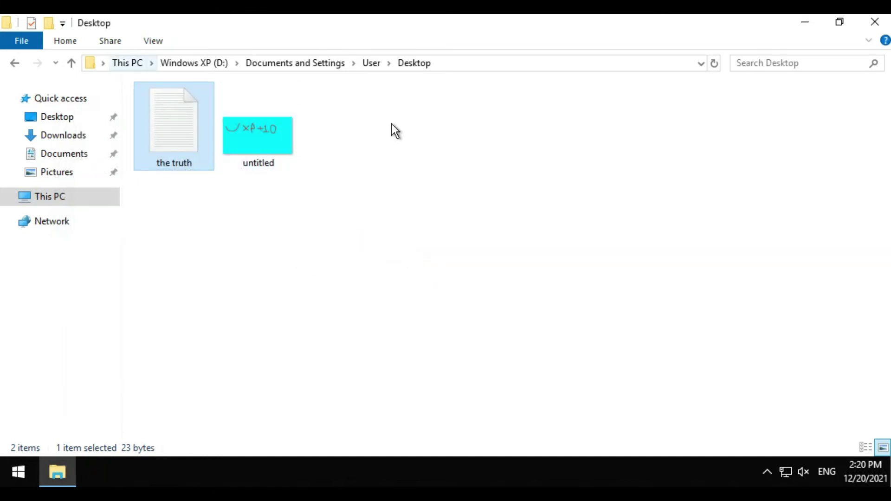
View the "untitled" drawing in Paint, close it and return to the root folder of Windows XP (D:).
double_click(270, 121)
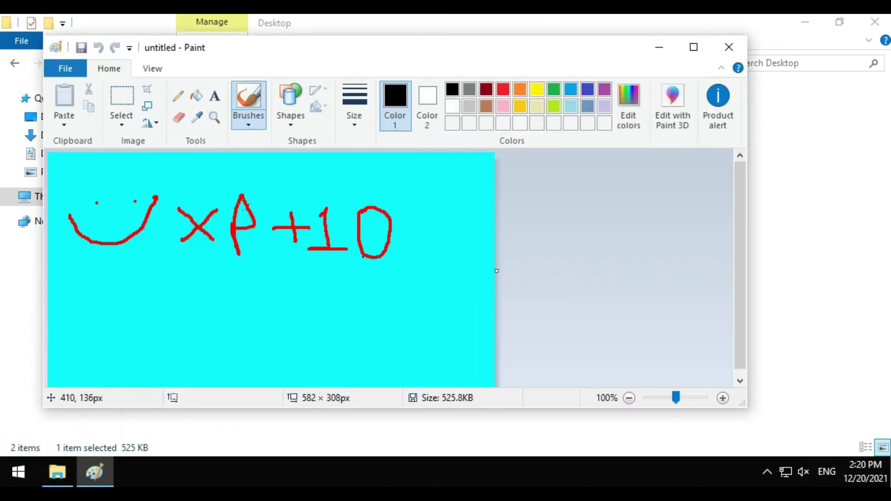
click(735, 46)
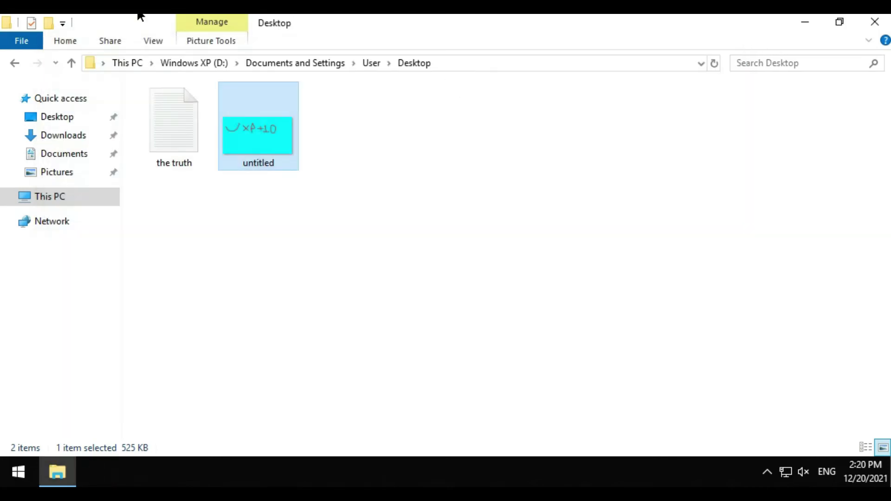
click(14, 64)
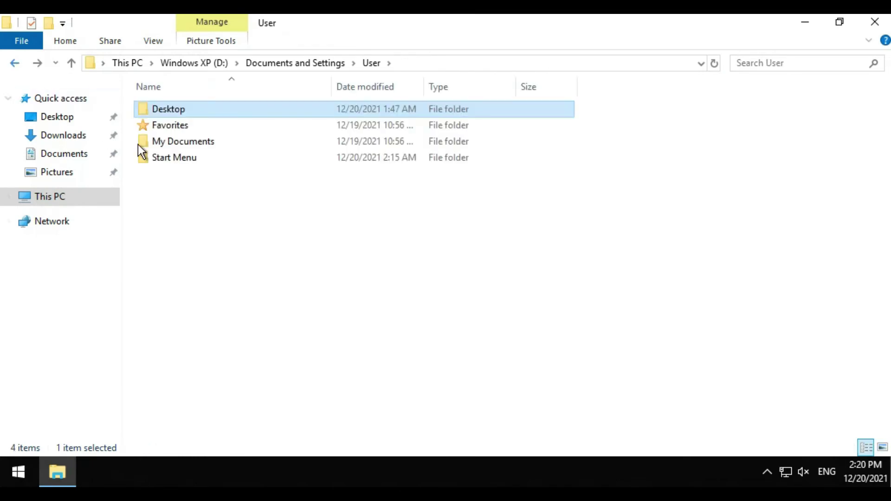
click(21, 63)
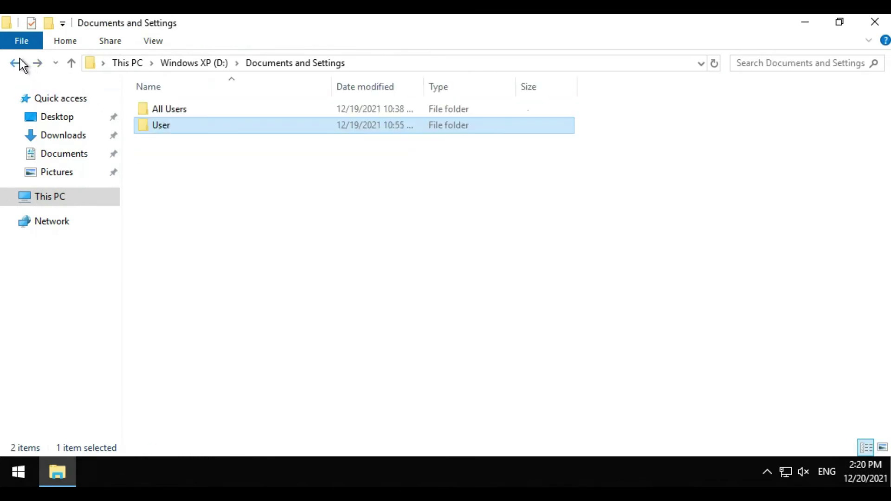
click(20, 63)
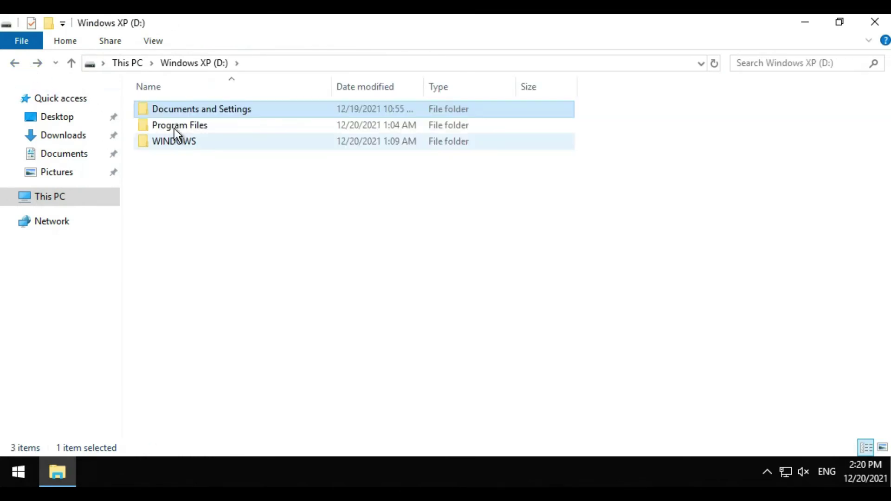
Run the XP NOTEPAD application from the WINDOWS folder, write "XP NOTEPAD!" and close it without saving.
double_click(169, 140)
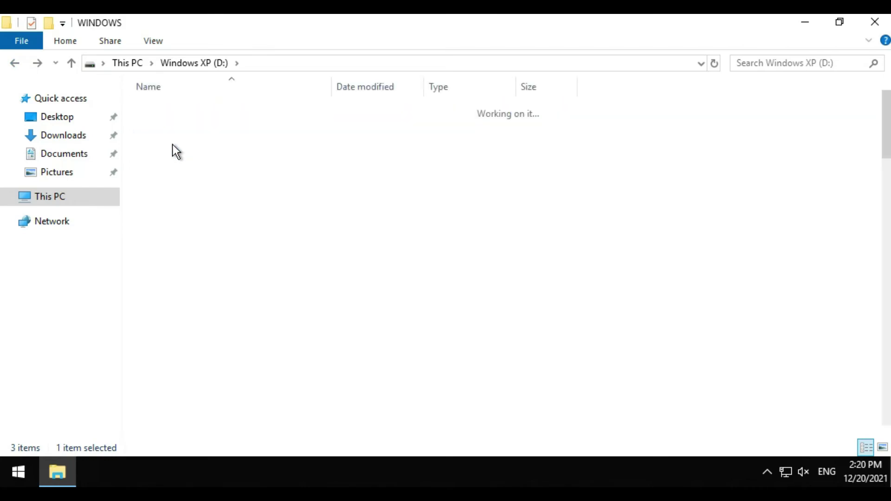
drag(886, 139, 888, 332)
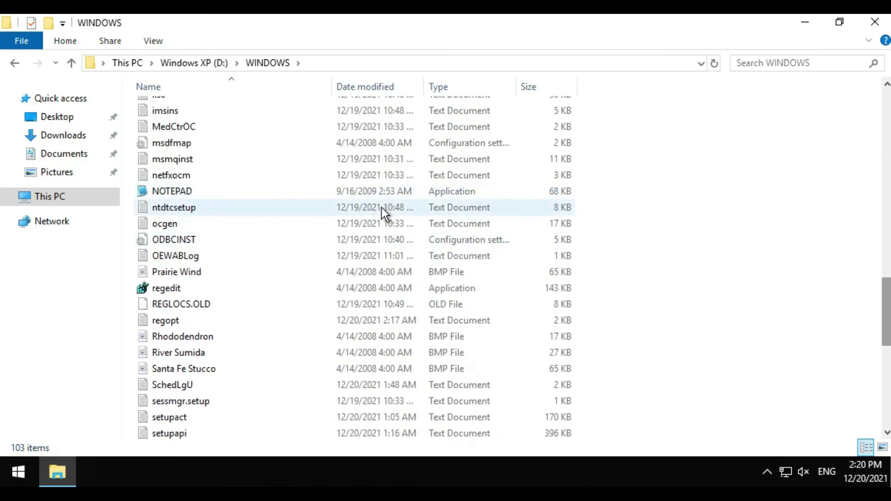
double_click(380, 191)
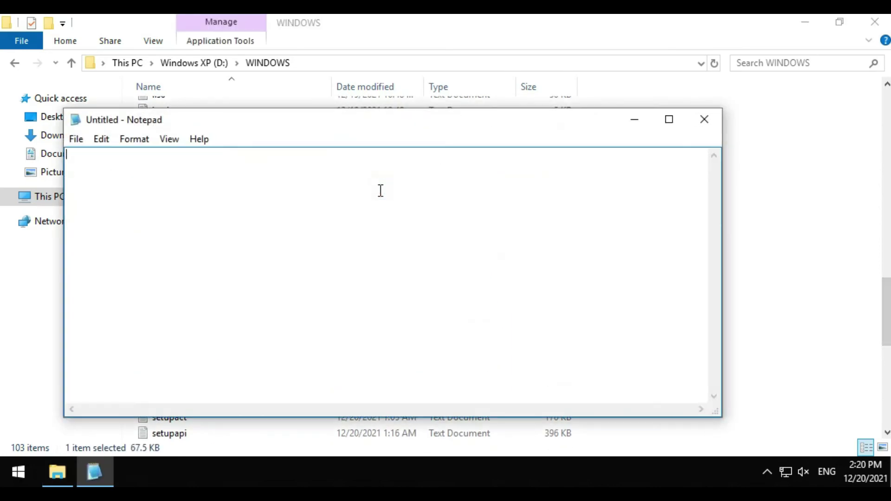
text(XP NOTE)
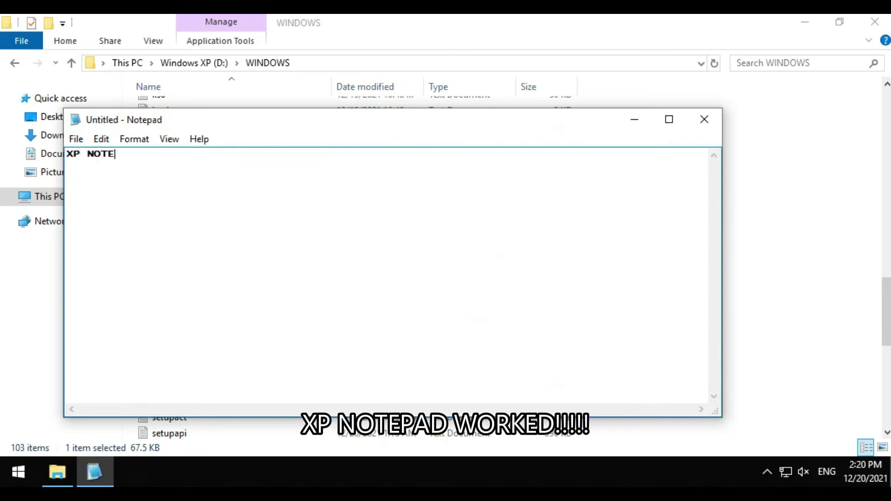
text(PAD!)
click(698, 119)
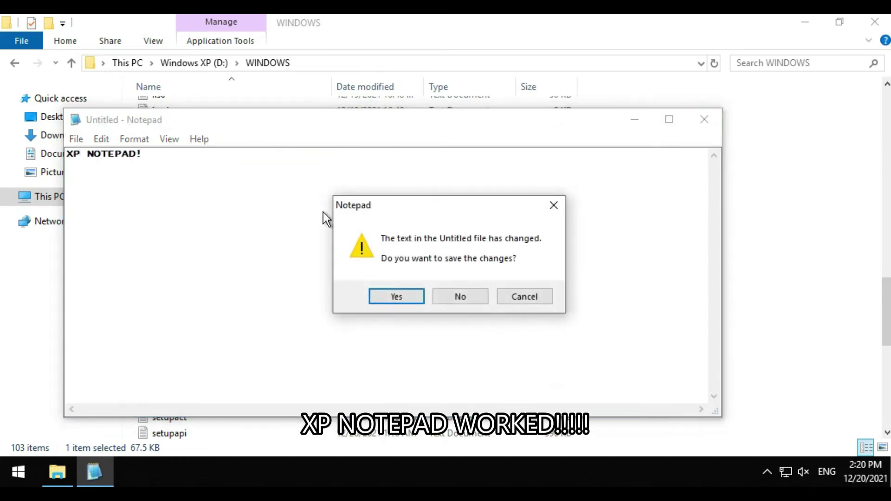
click(440, 298)
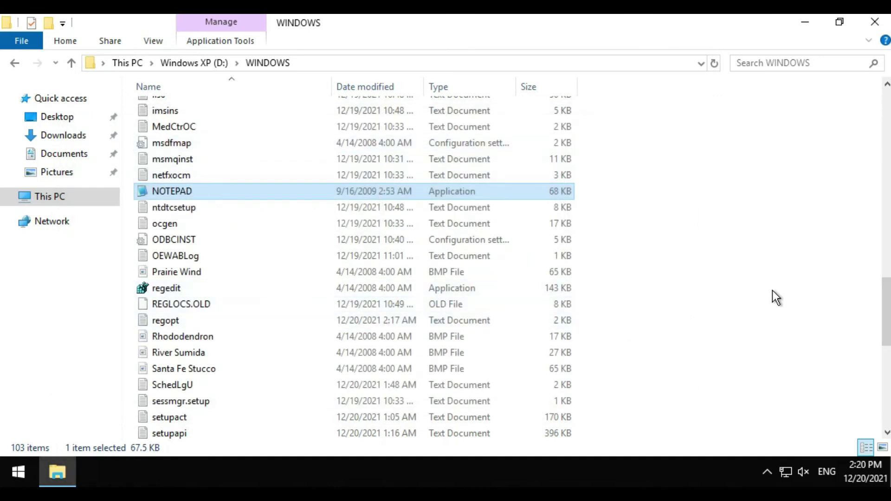
Open the system32 folder inside the XP WINDOWS folder and run the mspaint application.
drag(884, 294, 883, 195)
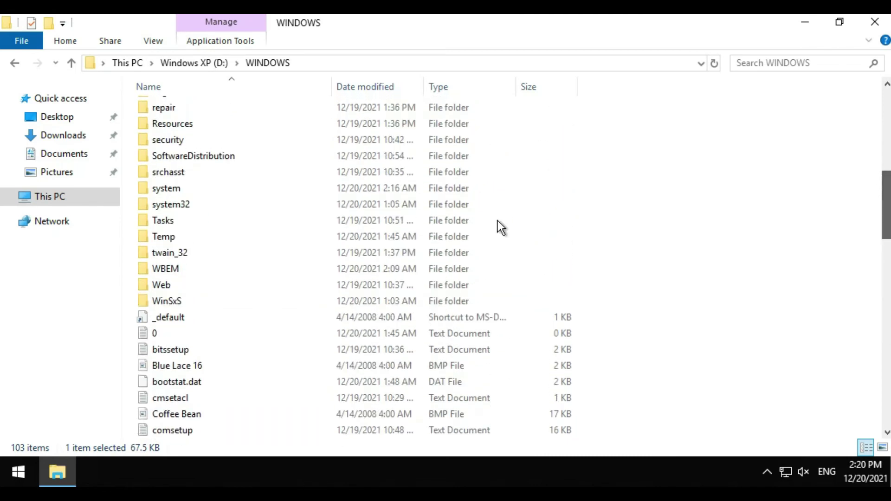
click(263, 203)
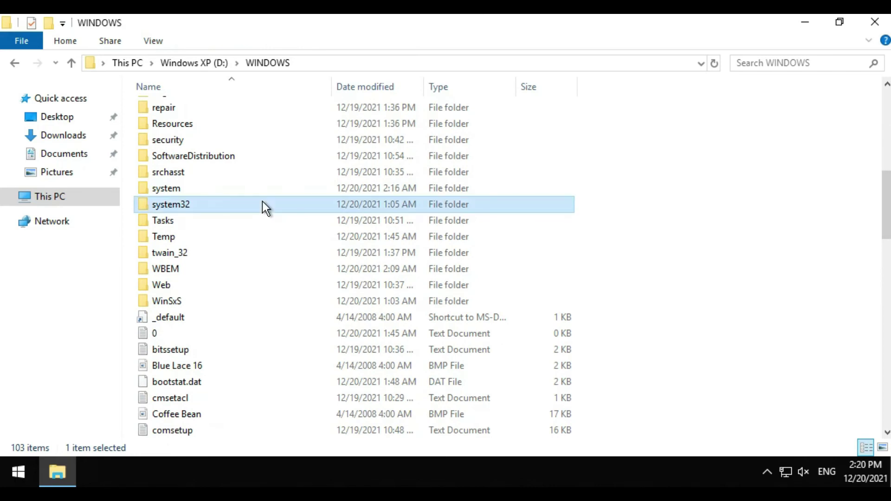
double_click(262, 204)
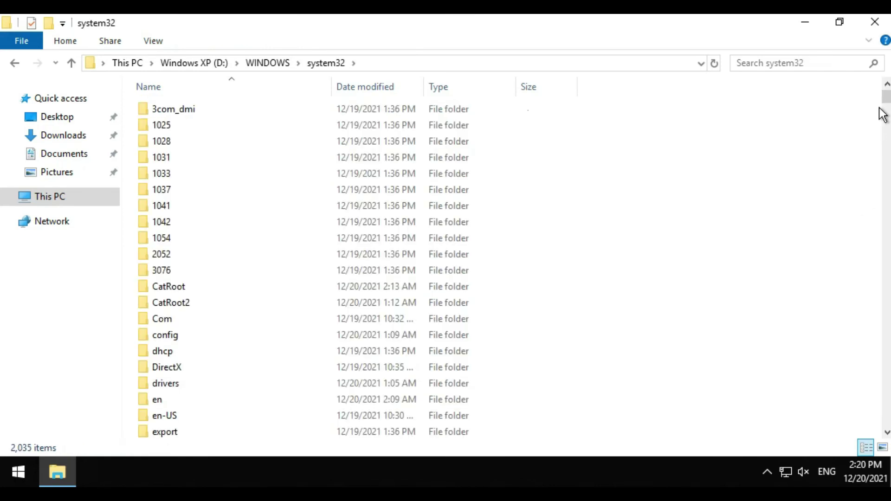
drag(886, 97, 887, 284)
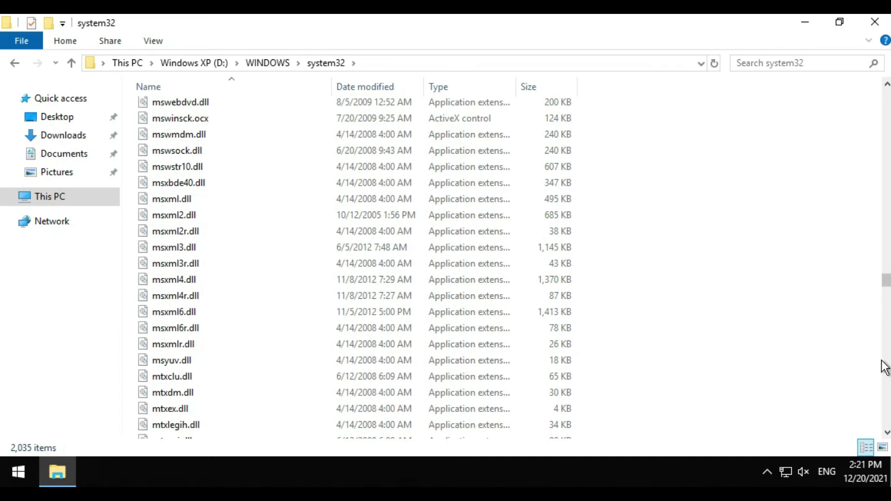
click(886, 432)
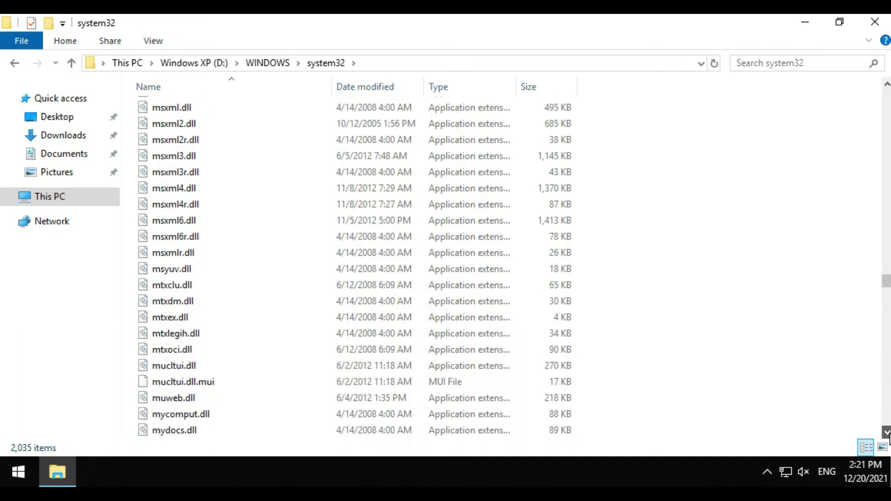
drag(887, 432, 887, 432)
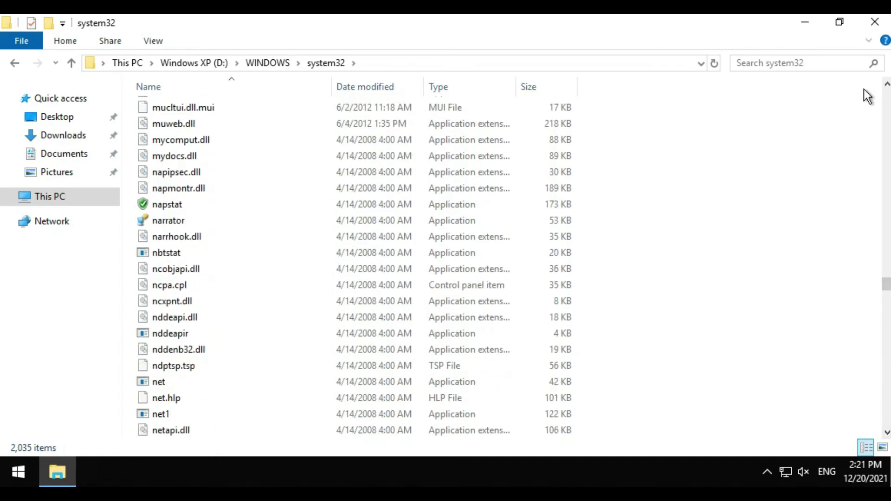
drag(887, 84, 886, 84)
click(329, 136)
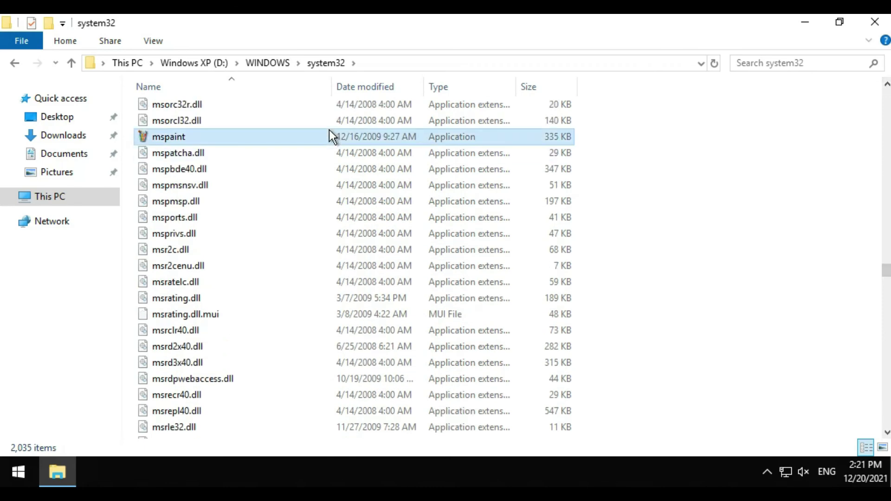
double_click(329, 130)
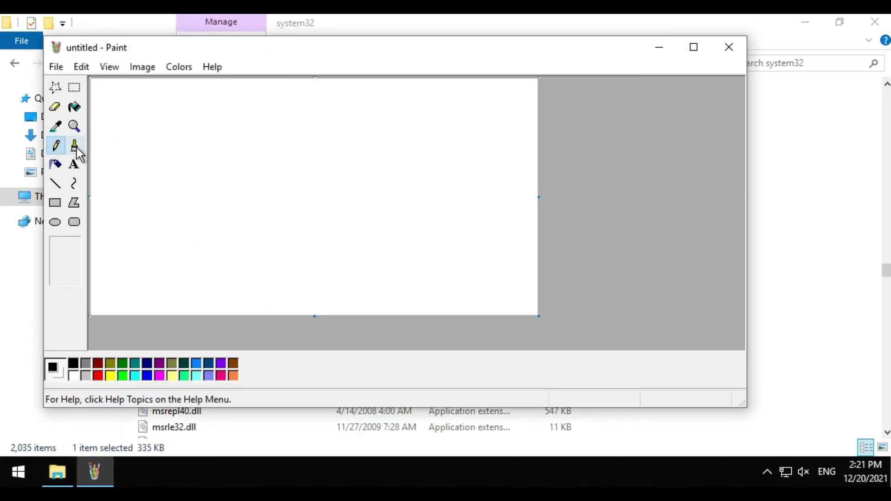
Write "XP Paint!" in red across the upper part of the canvas with the Brush tool.
click(75, 146)
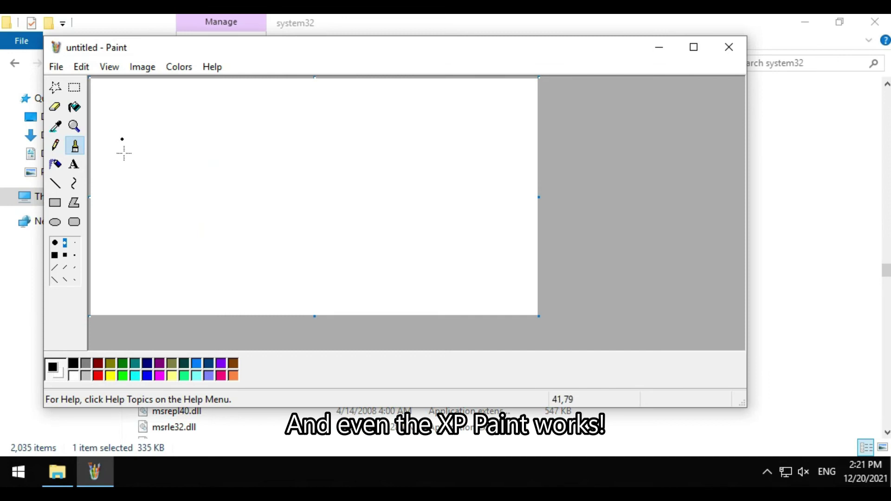
click(98, 376)
drag(138, 119, 118, 147)
mouse_move(111, 114)
mouse_down()
mouse_move(168, 154)
mouse_move(182, 119)
mouse_move(164, 135)
mouse_move(204, 145)
mouse_move(223, 119)
mouse_move(207, 132)
mouse_move(254, 146)
mouse_move(282, 139)
mouse_move(290, 158)
mouse_move(322, 170)
mouse_up()
drag(293, 153, 333, 146)
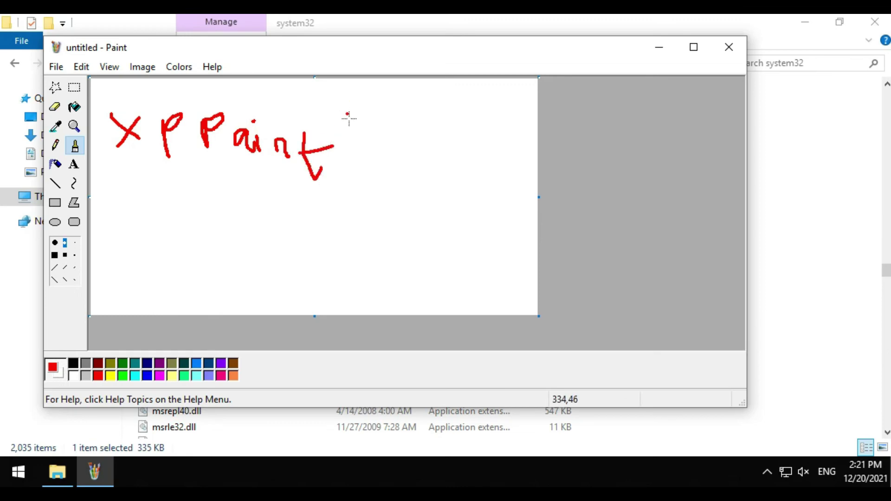
drag(349, 118, 357, 157)
click(358, 174)
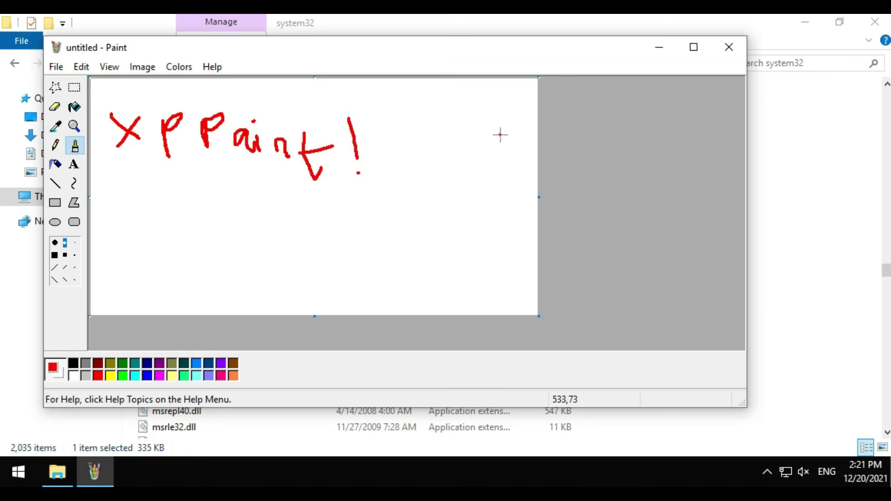
Close Paint without saving the drawing and close the system32 folder window.
click(729, 47)
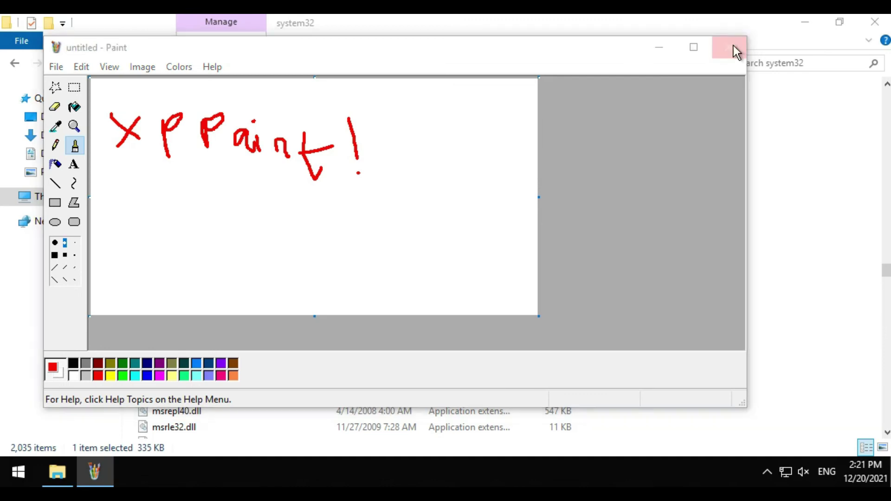
click(401, 264)
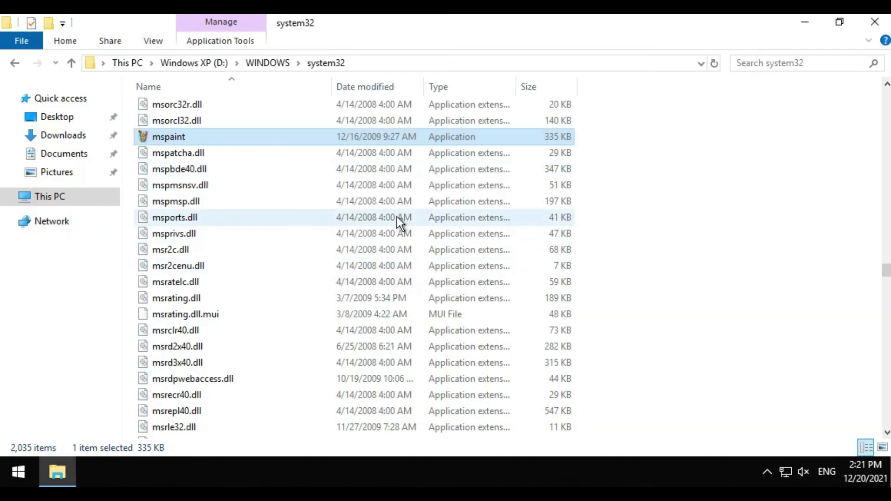
click(875, 22)
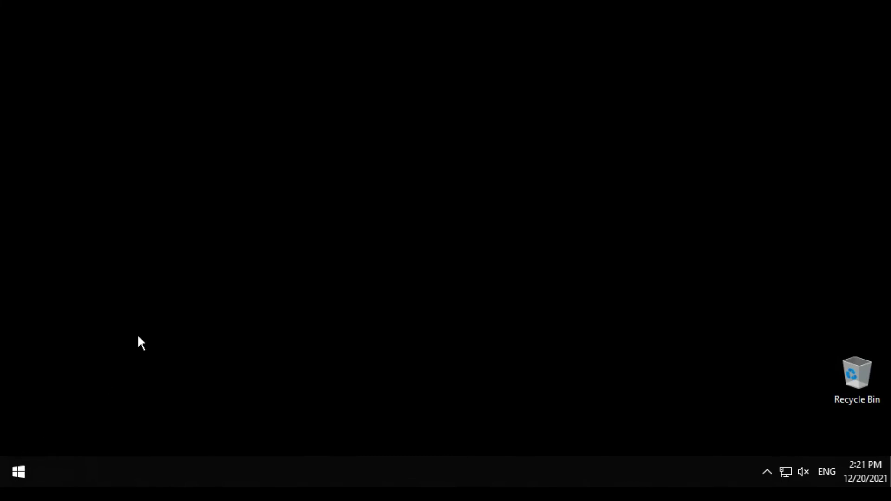
Open a new File Explorer window and go to the WINDOWS folder on Windows XP (D:).
key(super+e)
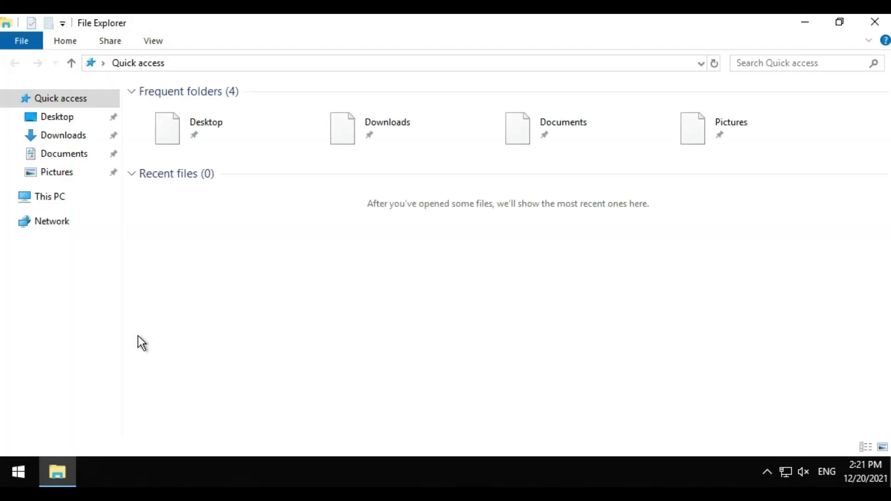
click(57, 196)
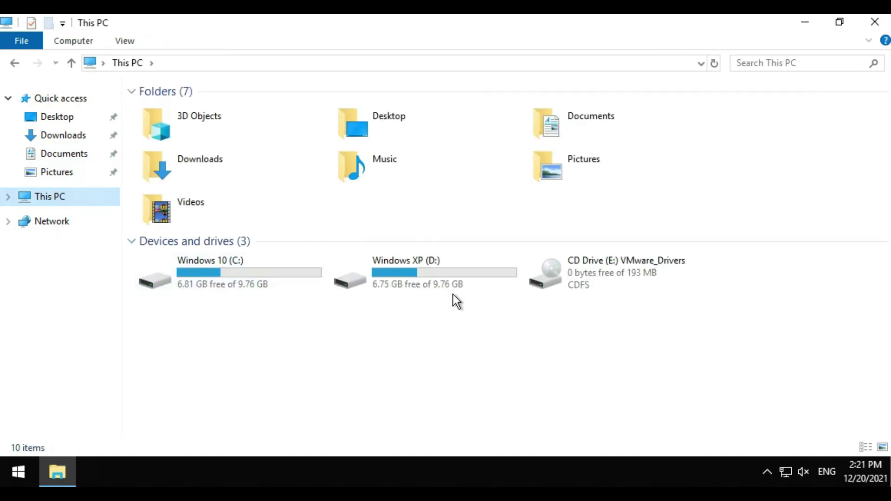
double_click(380, 274)
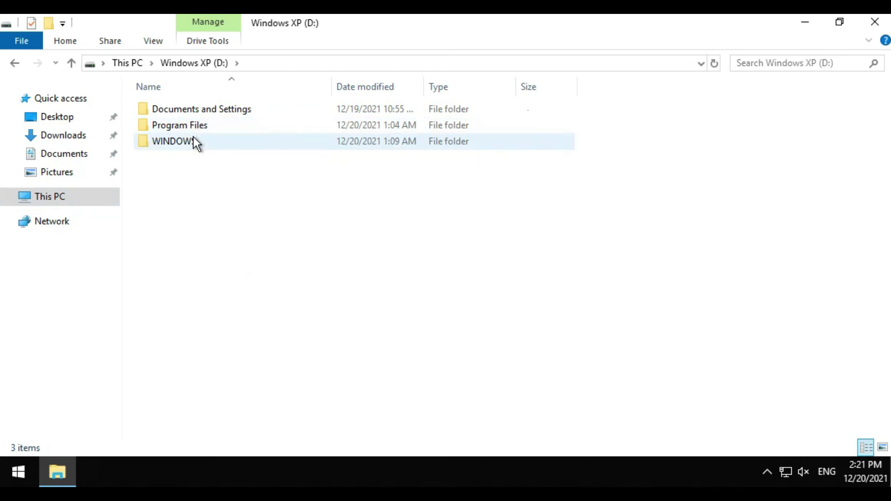
click(190, 127)
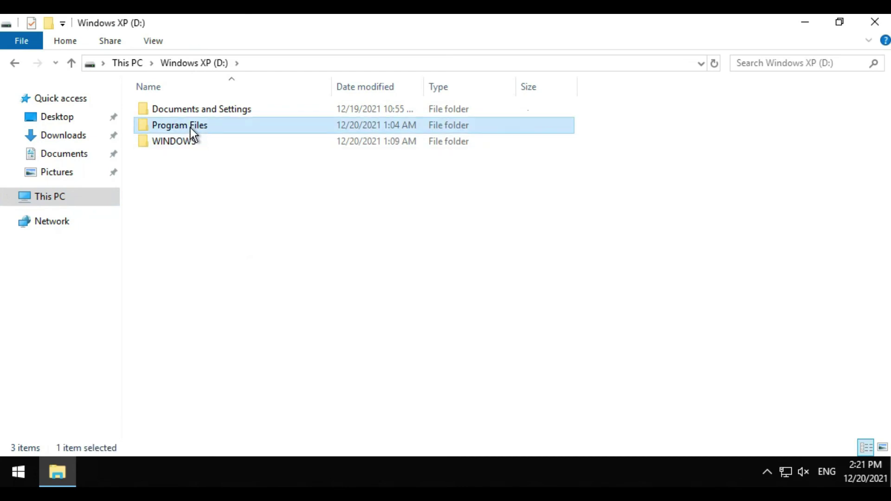
double_click(186, 140)
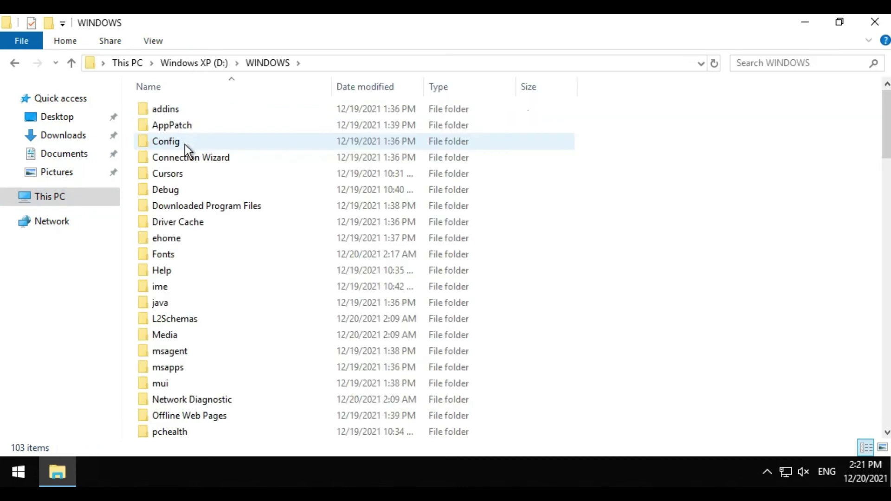
Browse through the Help and Tours folders to mmTour and run the tour application.
double_click(181, 270)
double_click(162, 114)
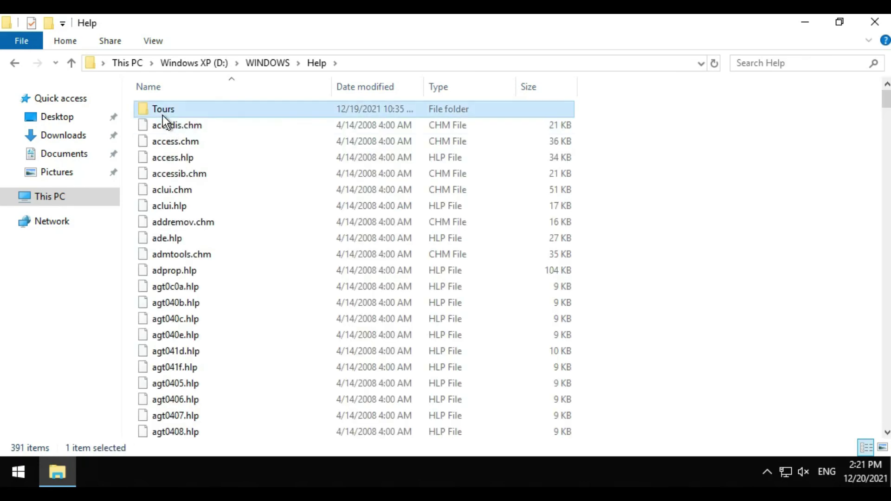
double_click(166, 124)
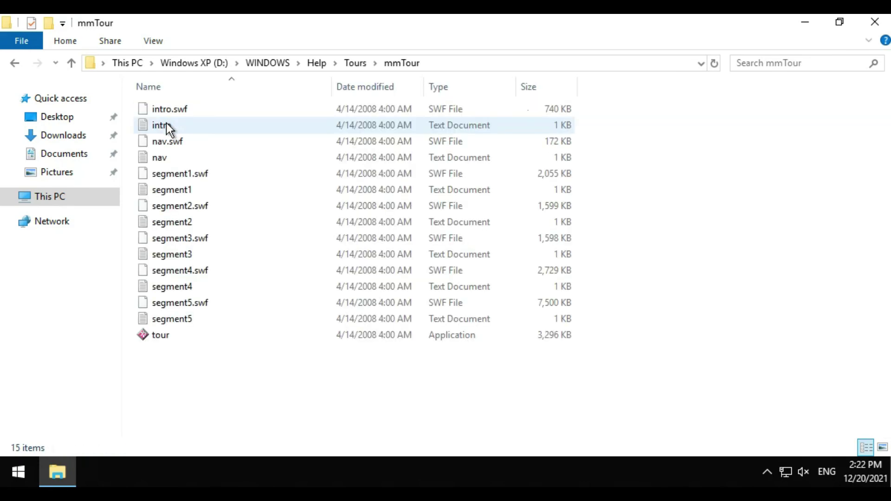
double_click(181, 335)
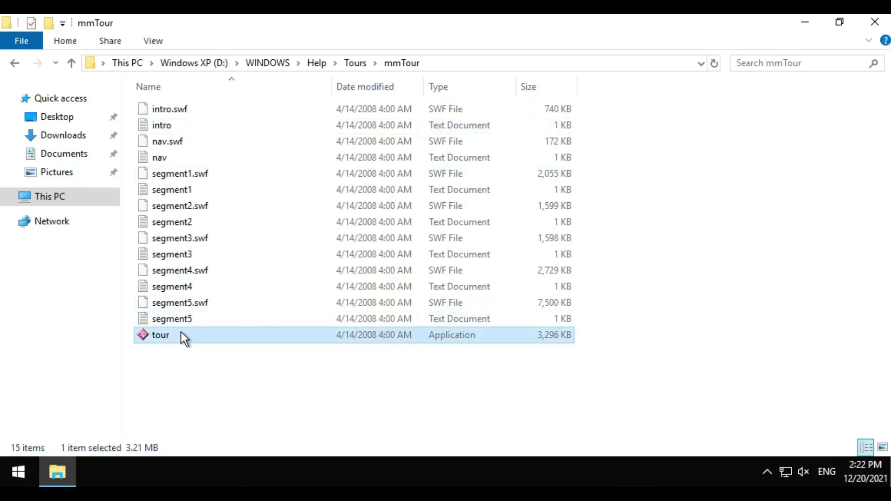